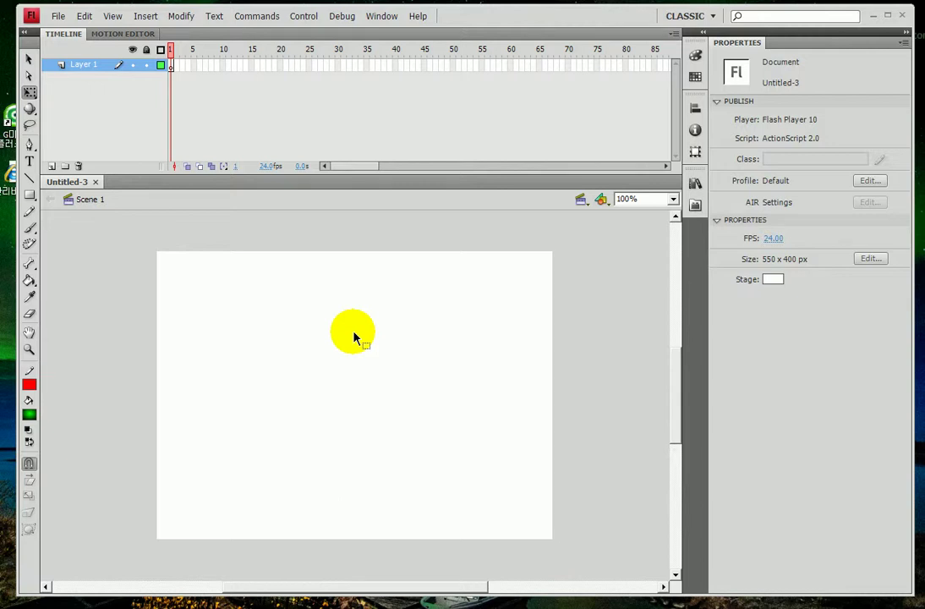
Step: Set the fill colour to orange and activate the Rectangle tool
left_click(29, 416)
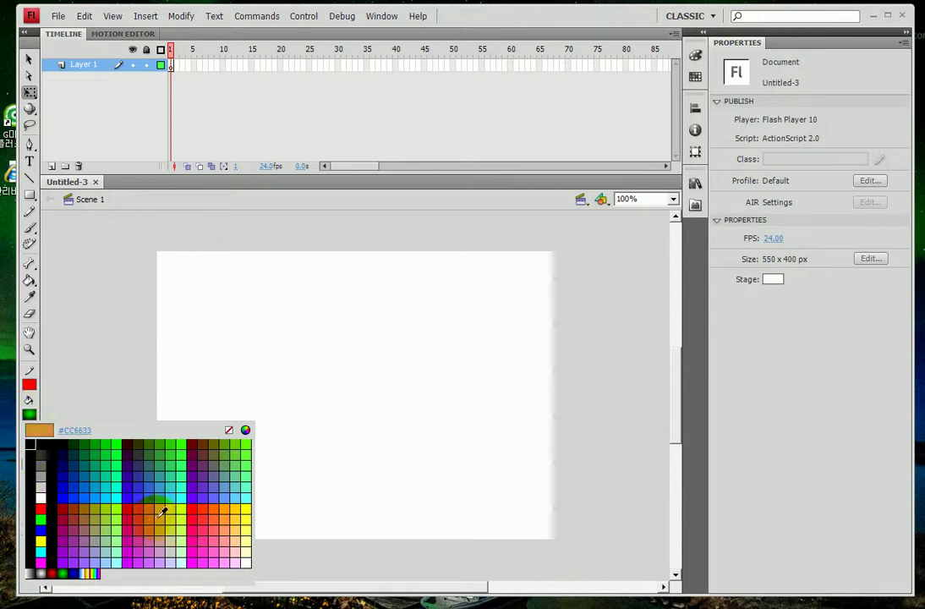
left_click(219, 505)
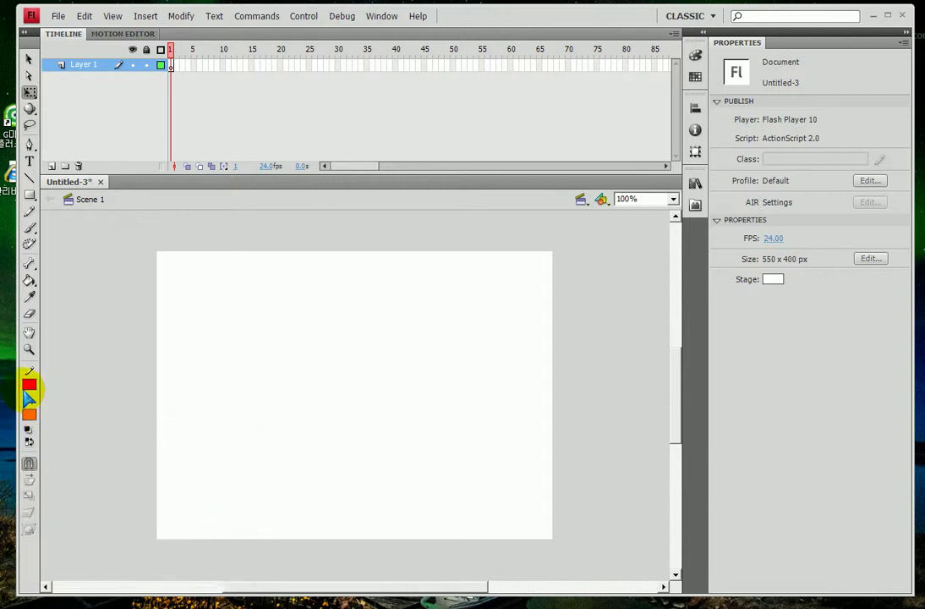
left_click(30, 195)
left_click_drag(30, 196, 79, 197)
Step: Save the document as 플래시학습4day-육면체만들기 in the 플래시 folder, in Flash CS4 Document format
key("ctrl+s")
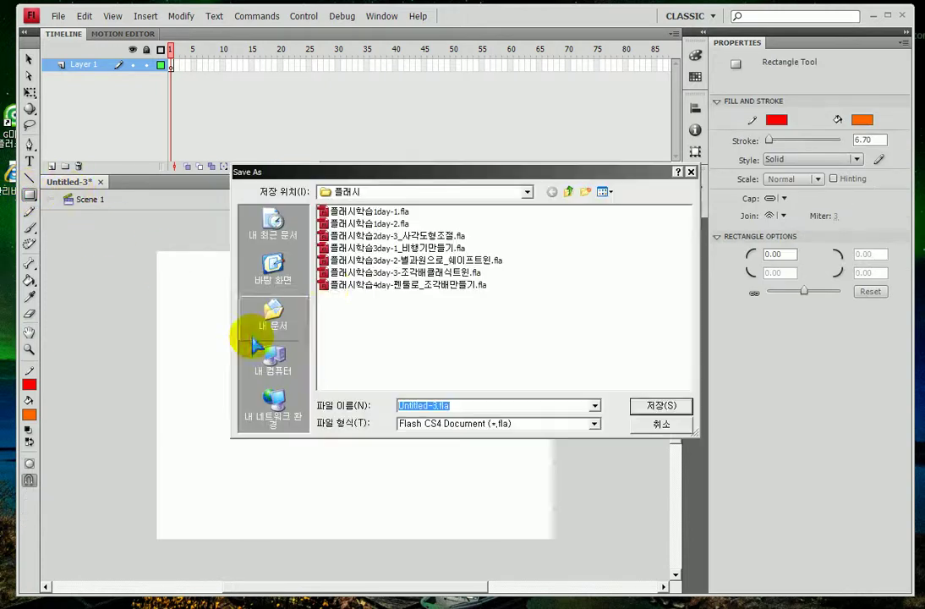
left_click(342, 285)
left_click(469, 405)
left_click_drag(464, 405, 560, 404)
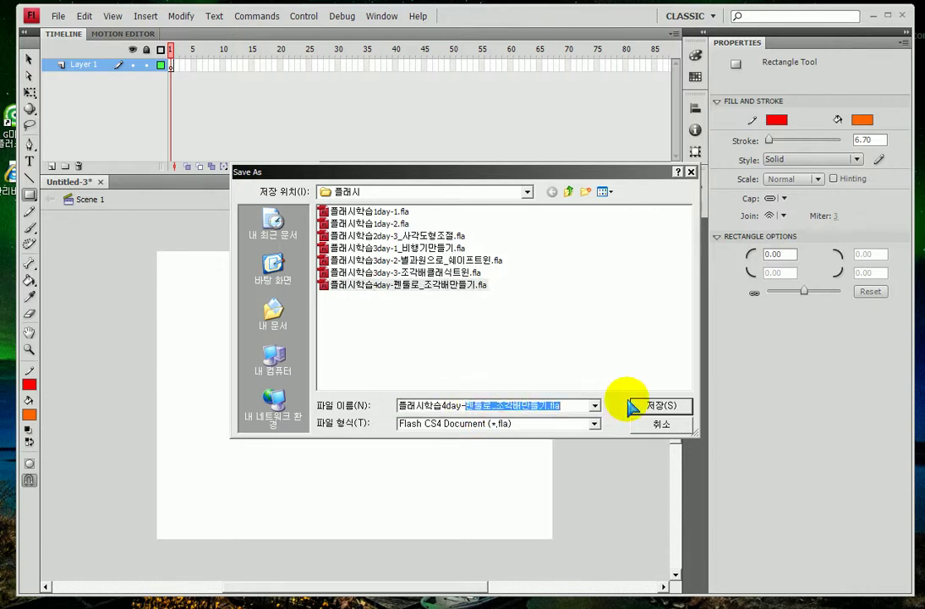
type("ㄷ")
key("BackSpace")
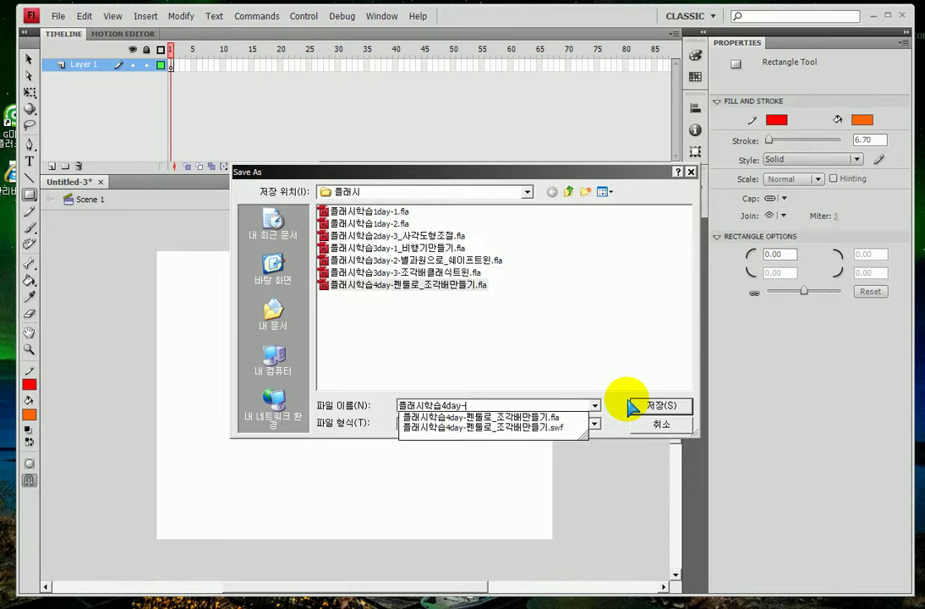
type("육면체만들기")
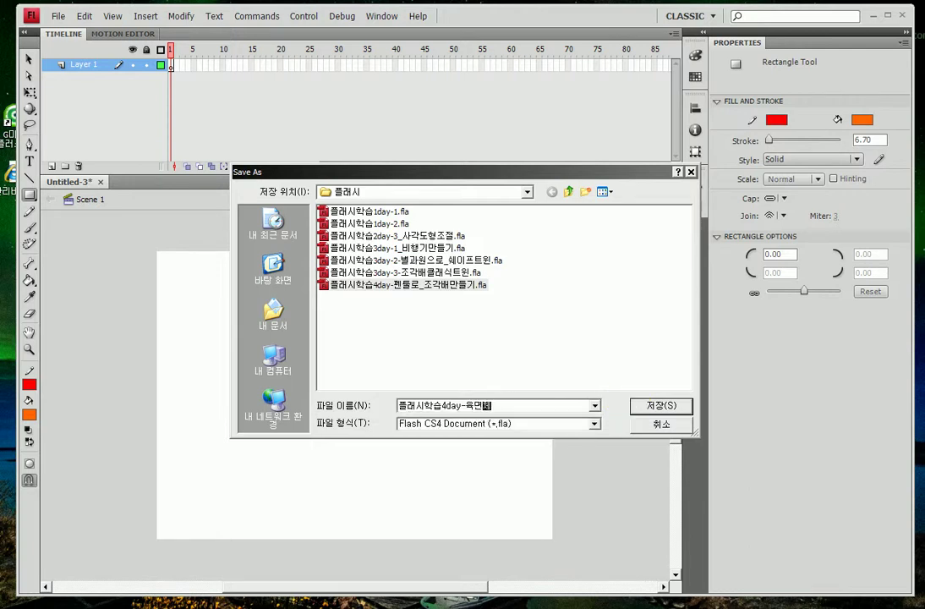
left_click(632, 405)
scroll(279, 418, "up", 2)
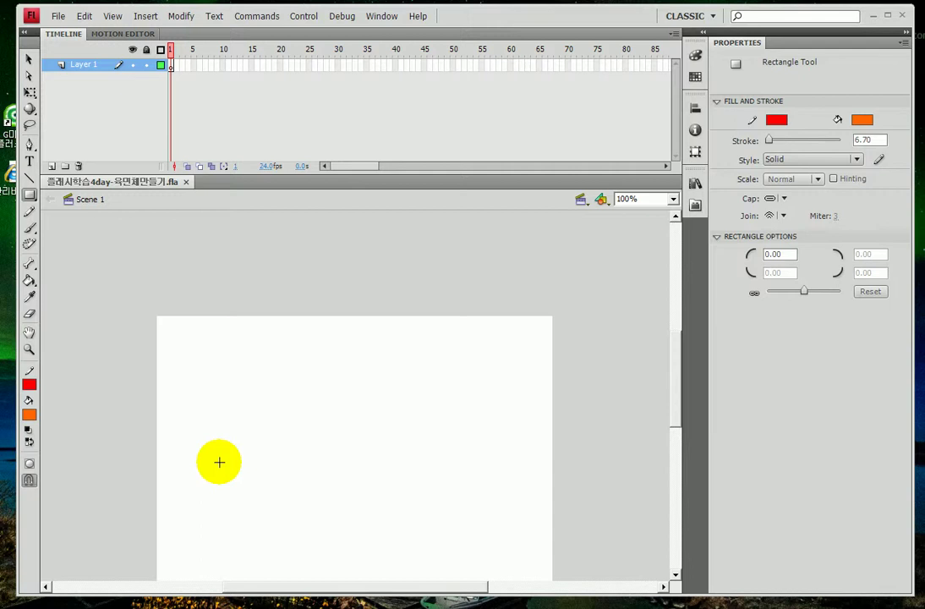
scroll(213, 439, "down", 2)
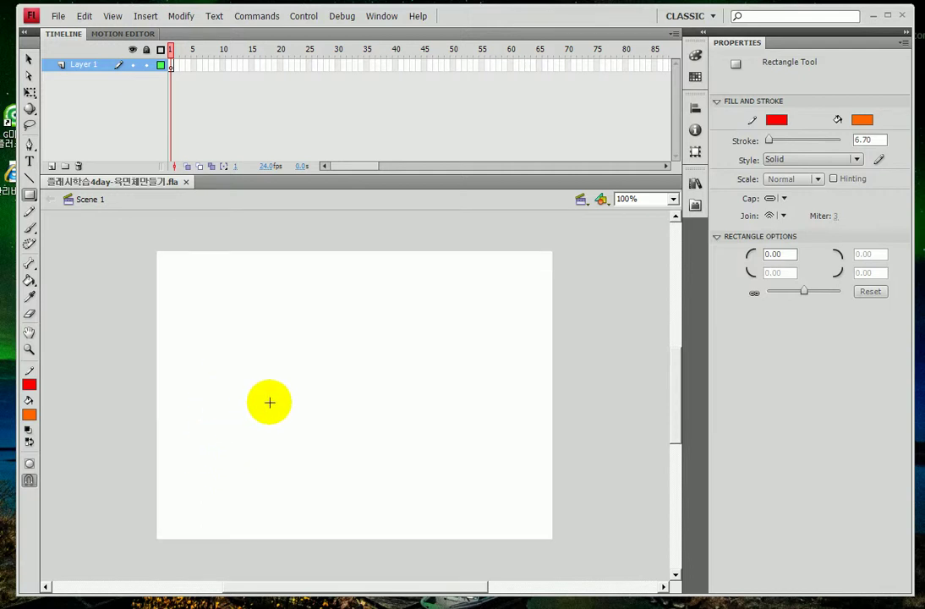
left_click_drag(273, 396, 331, 433)
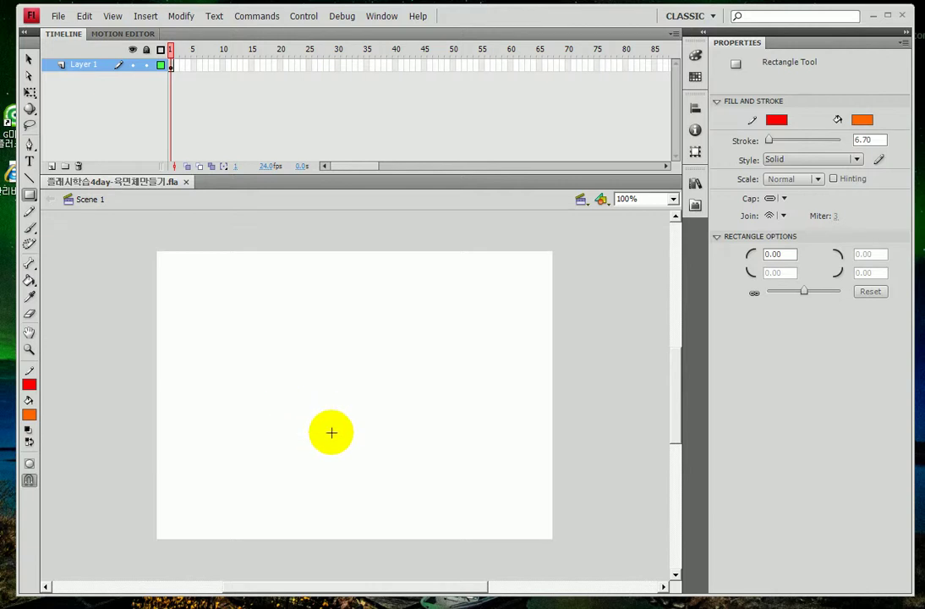
key("ctrl+z")
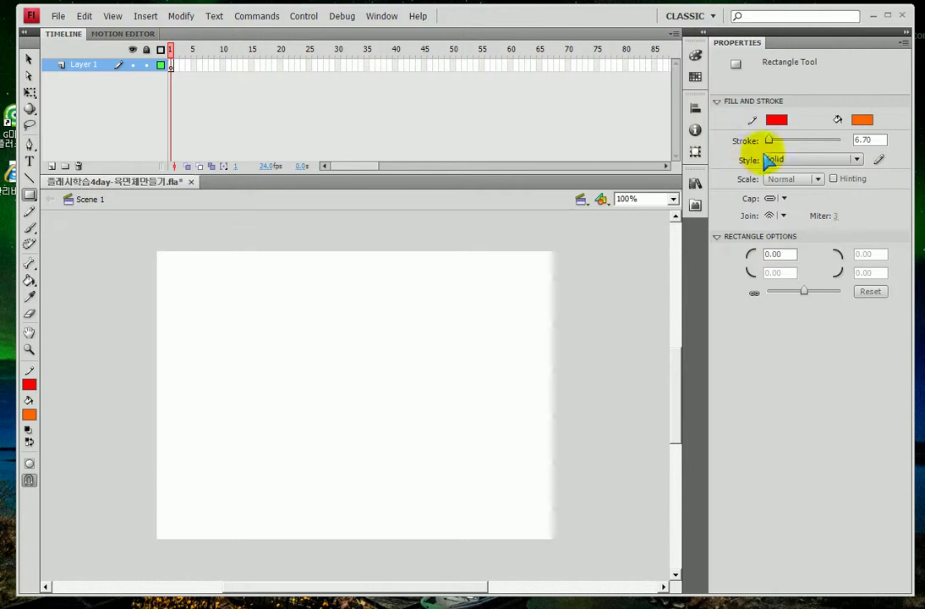
Step: Set the stroke to 2 and draw a rectangle about 83 px wide just left of and below the stage centre
left_click(869, 140)
type("2")
key("Return")
left_click_drag(275, 406, 335, 447)
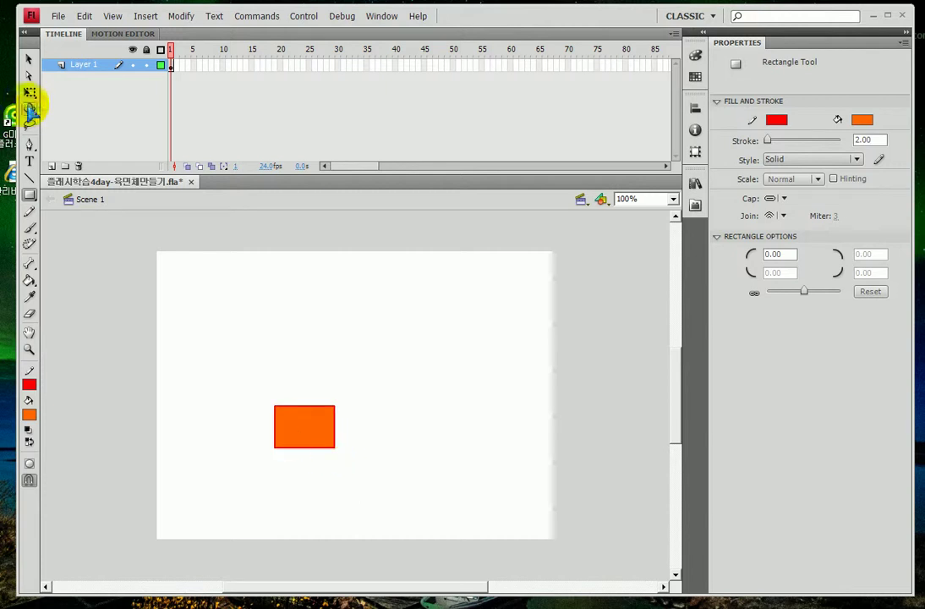
Step: Subselect the two corner points on the rectangle's right side and move them down about 20 px to form a parallelogram
left_click(28, 76)
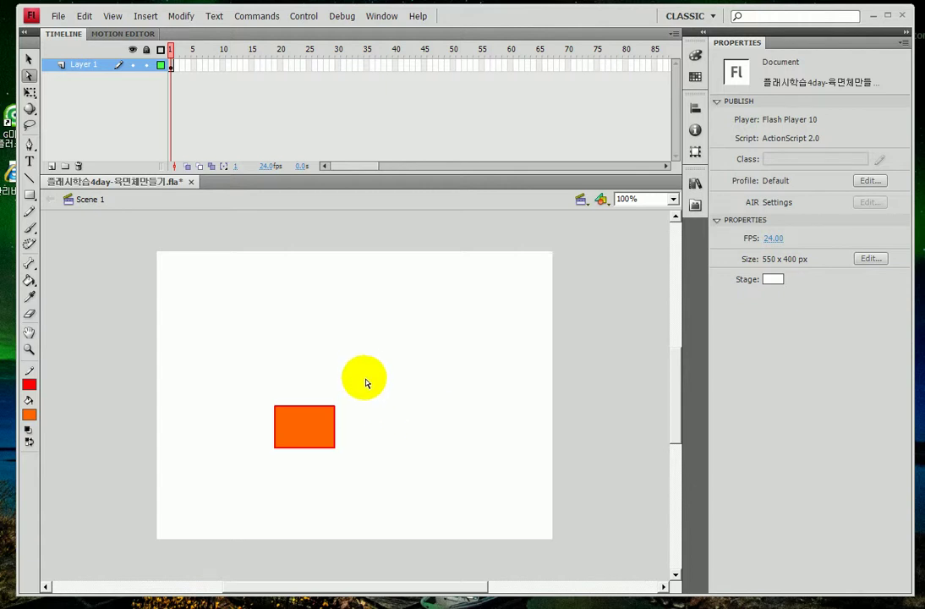
left_click_drag(364, 369, 326, 484)
key("Down")
key("Down")
key("Down")
key("Down")
key("Down")
key("Down")
key("Down")
key("Down")
key("Down")
key("Down")
key("Down")
key("Down")
key("Down")
key("Down")
key("Down")
key("Down")
key("Down")
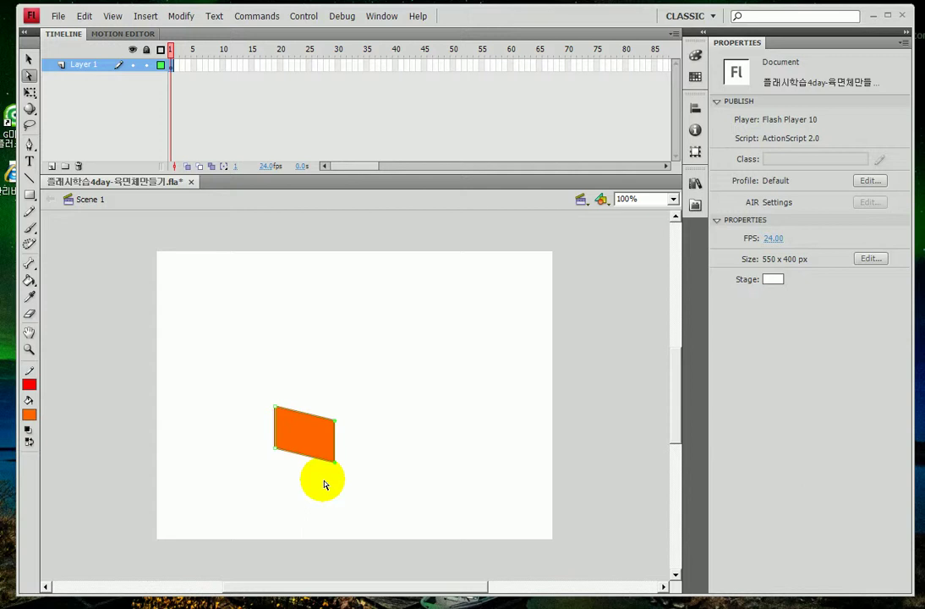
Step: Try to narrow the parallelogram by moving its right-side corner points about 10 px inward
key("Left")
key("Left")
key("Left")
key("Left")
key("Left")
key("Left")
key("Left")
key("Left")
key("Left")
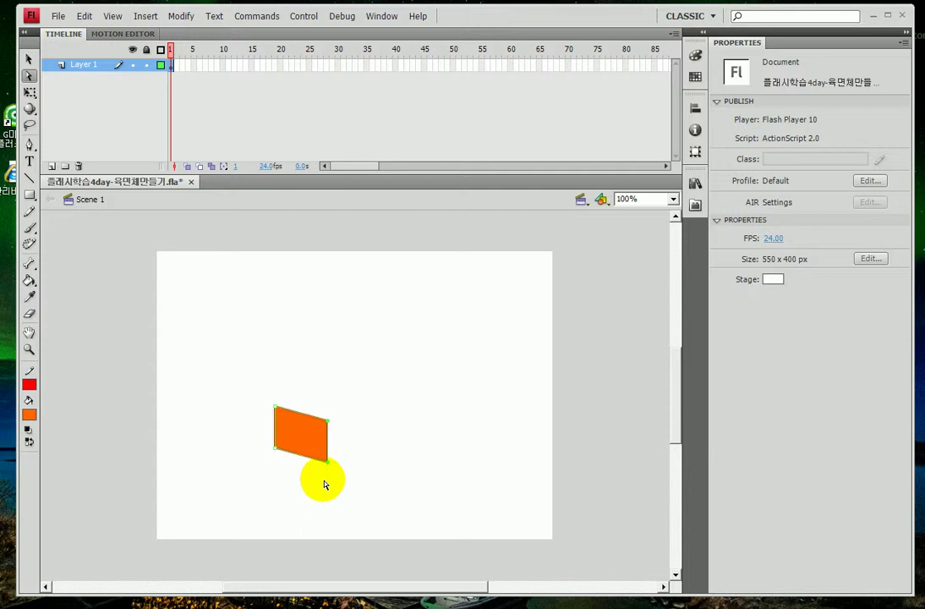
Step: Select the parallelogram's fill together with its outline and place a copy about 95 px to its right
key("q")
key("ctrl+equal")
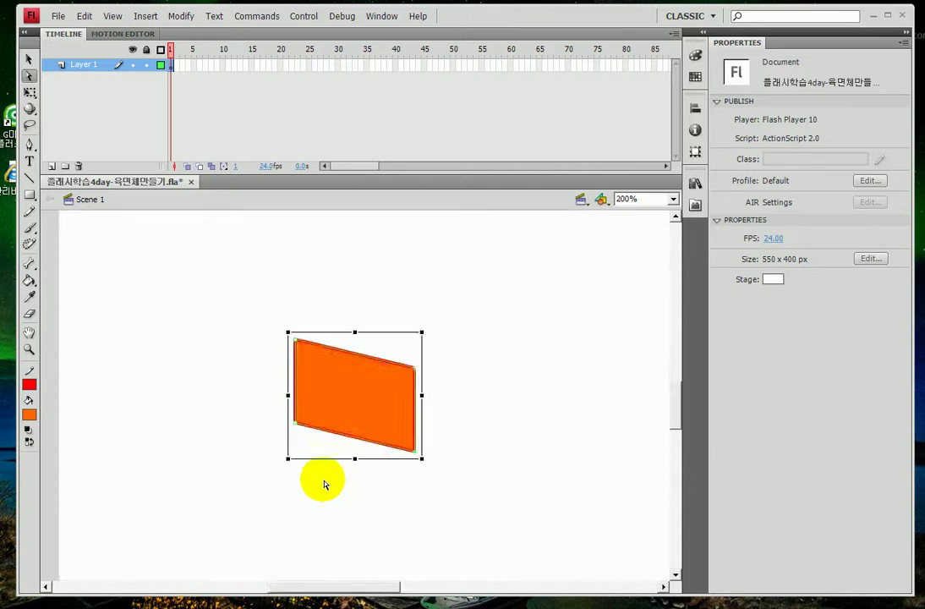
key("ctrl+equal")
key("a")
key("v")
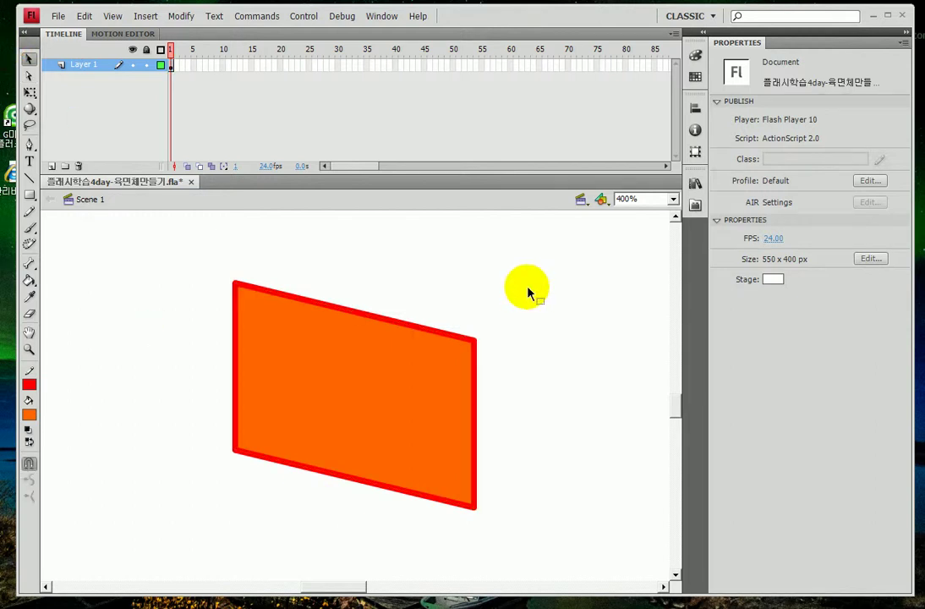
left_click_drag(338, 366, 243, 386)
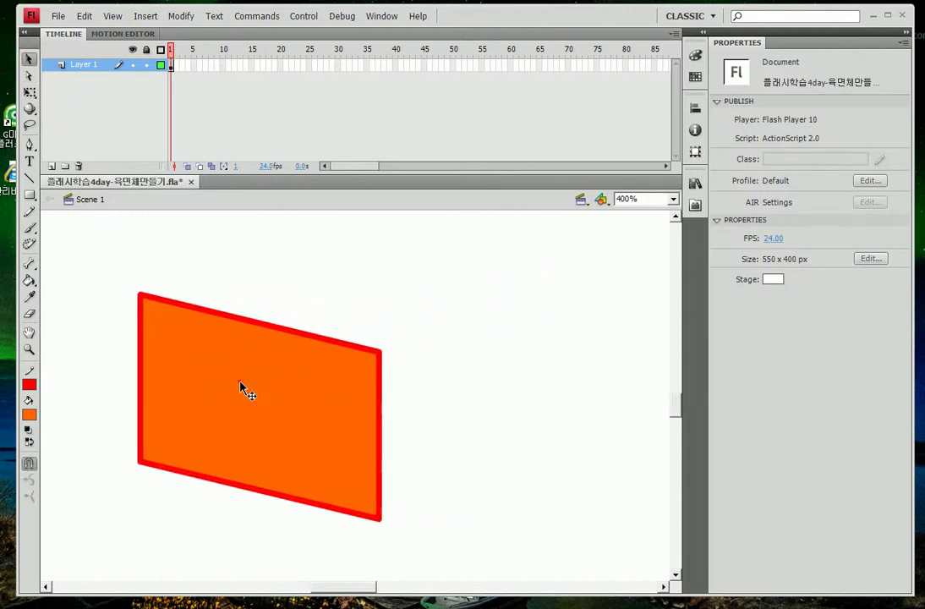
left_click(239, 382)
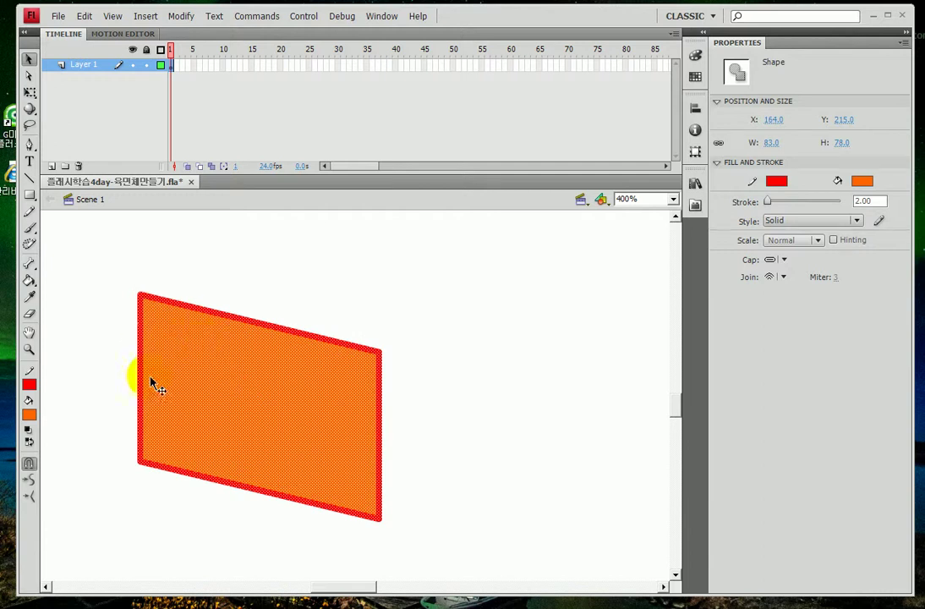
left_click(88, 363)
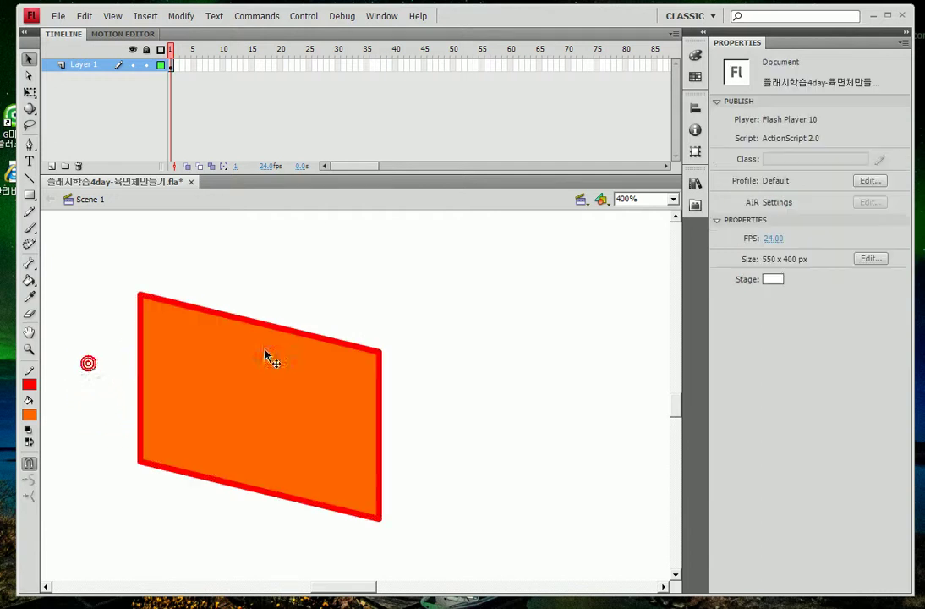
left_click(267, 401)
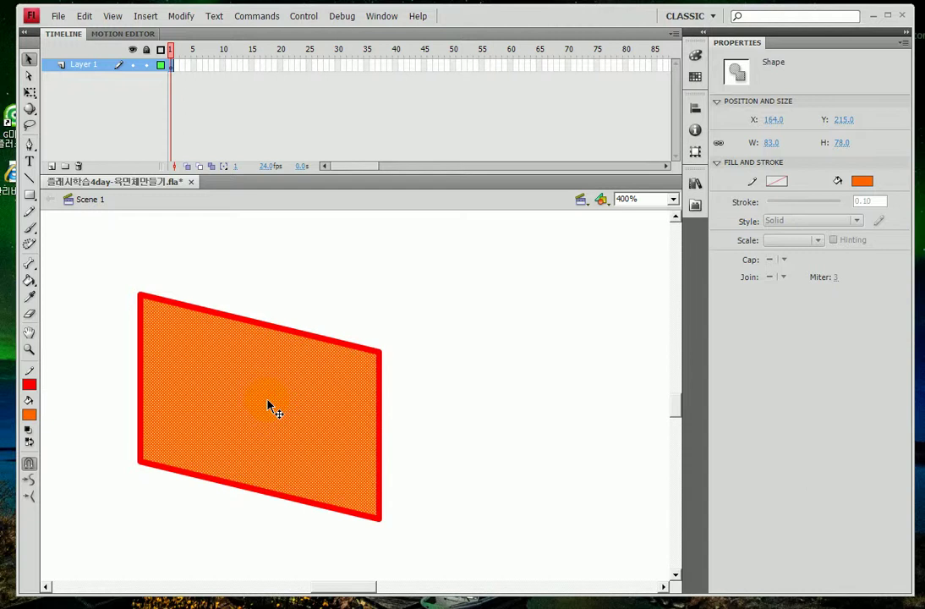
double_click(262, 403)
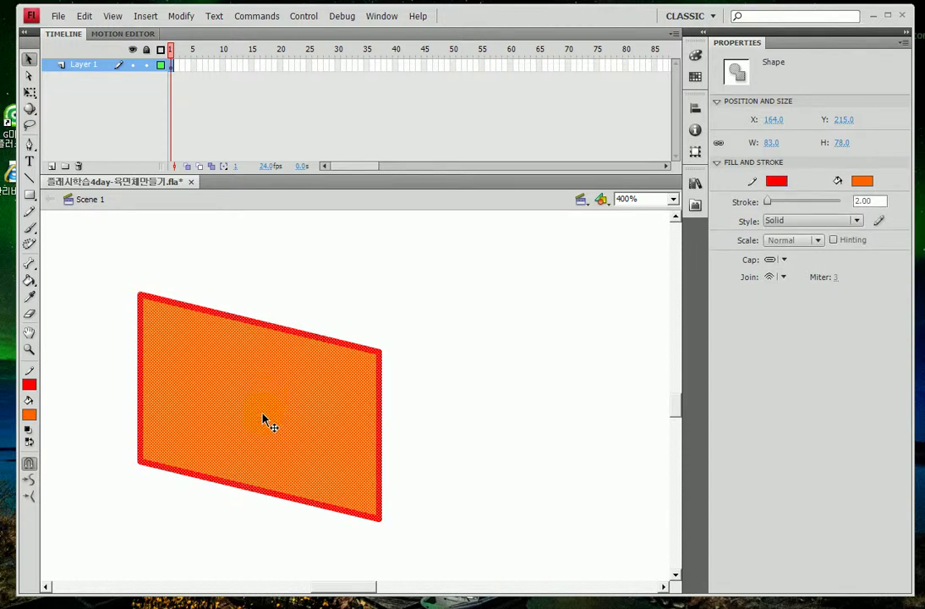
mouse_move(248, 425)
left_mouse_down()
mouse_move(254, 407)
mouse_move(487, 429)
left_mouse_up()
Step: Nudge the copied parallelogram 5 px further right, away from the original
left_click_drag(464, 504, 364, 503)
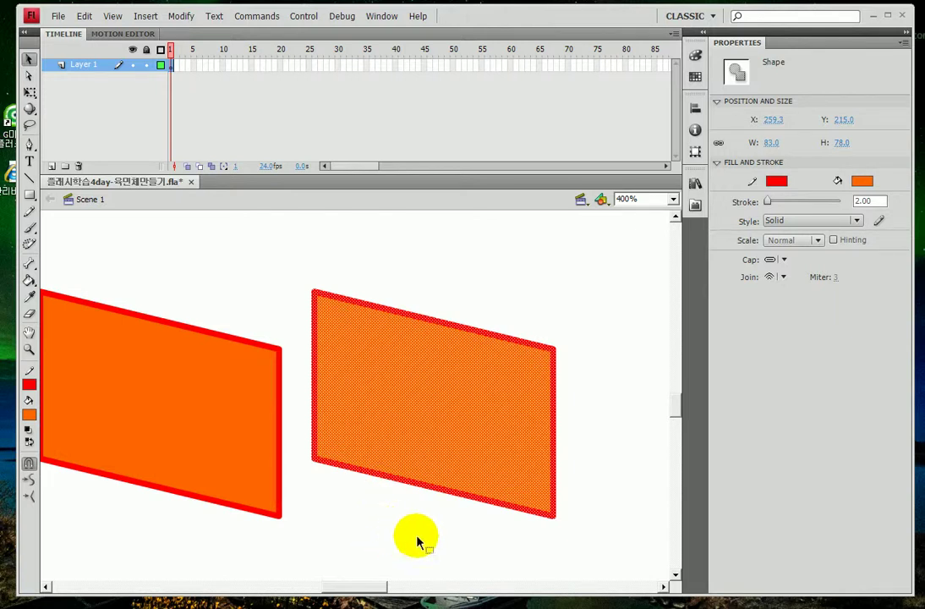
left_click_drag(398, 541, 309, 533)
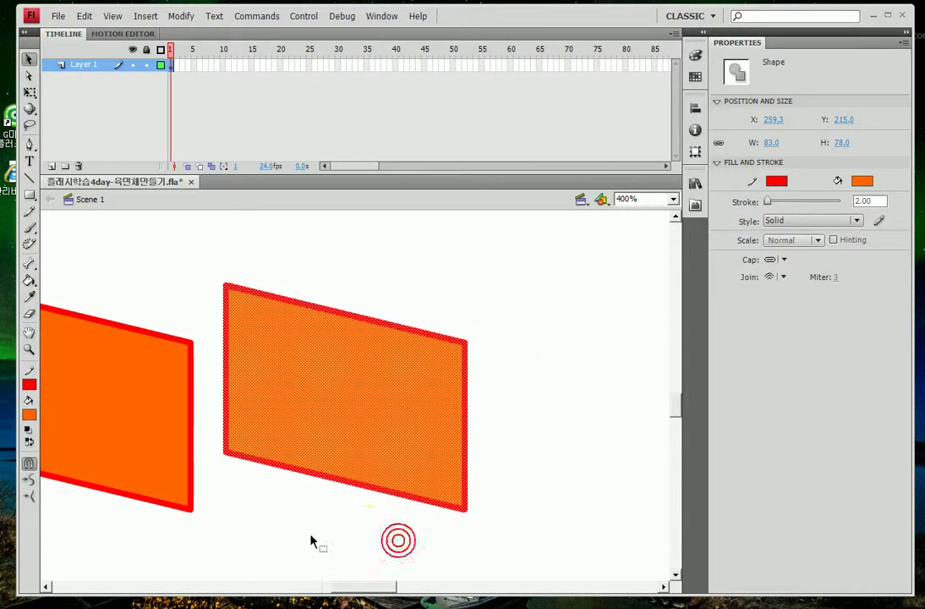
key("Right")
key("Right")
key("Right")
key("Right")
key("Right")
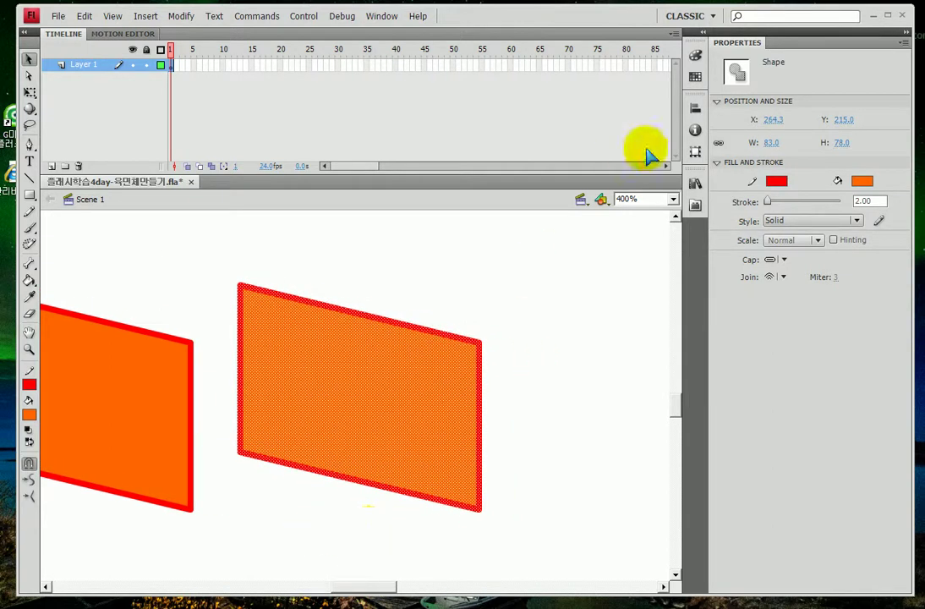
Step: Unlink the copy's width and height scaling and mirror it horizontally with a width scale of -100%
left_click(694, 152)
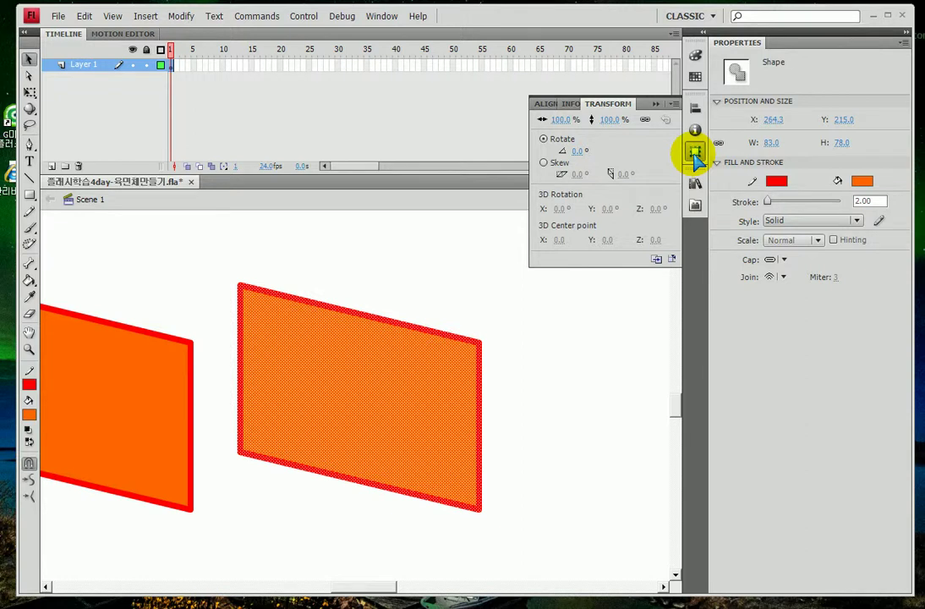
left_click(645, 120)
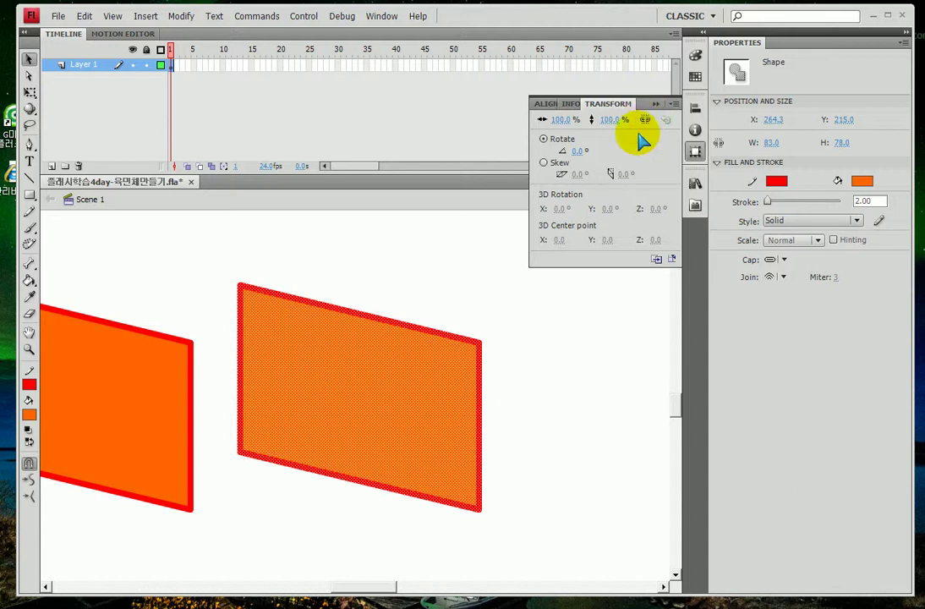
left_click(556, 120)
left_click(565, 119)
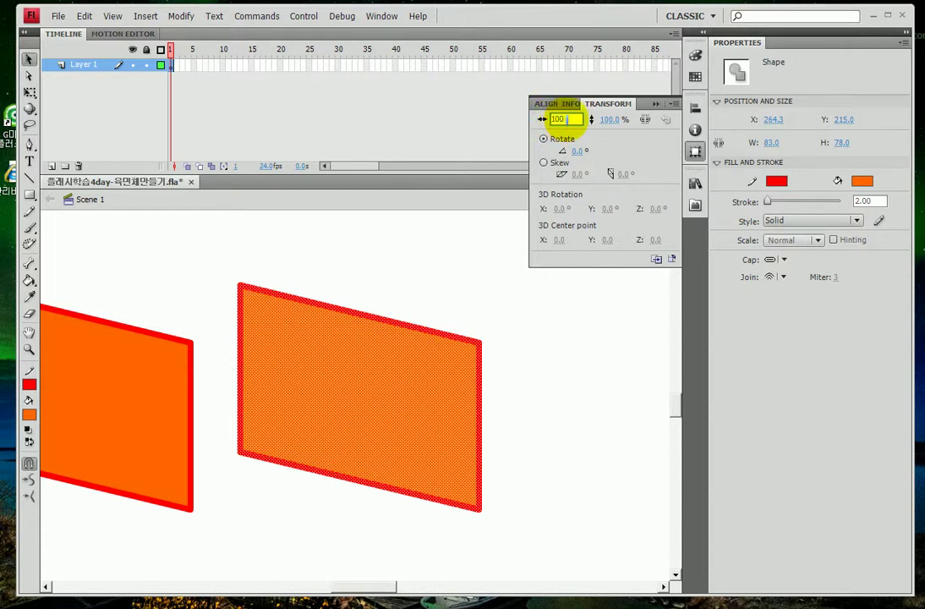
type("-")
key("Return")
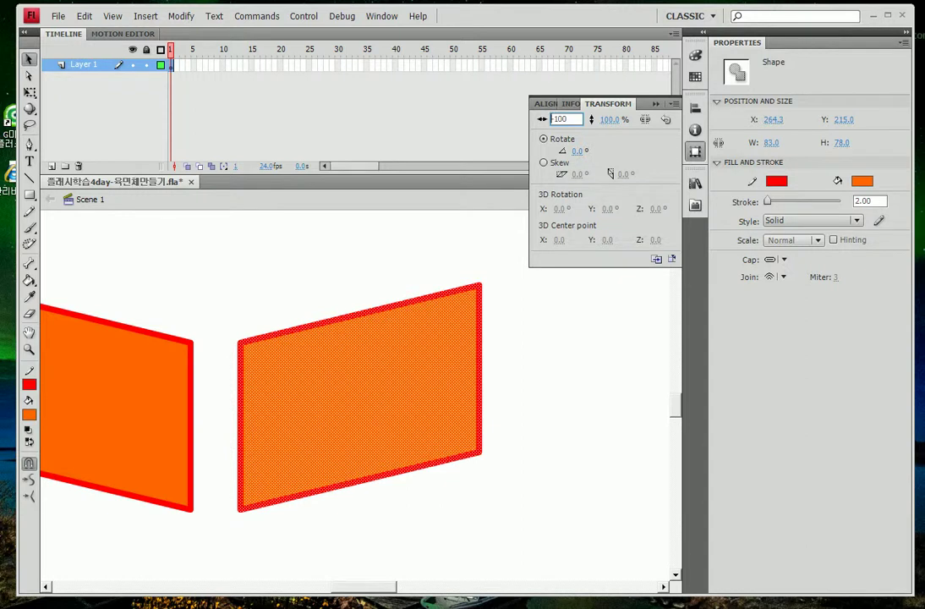
left_click(565, 121)
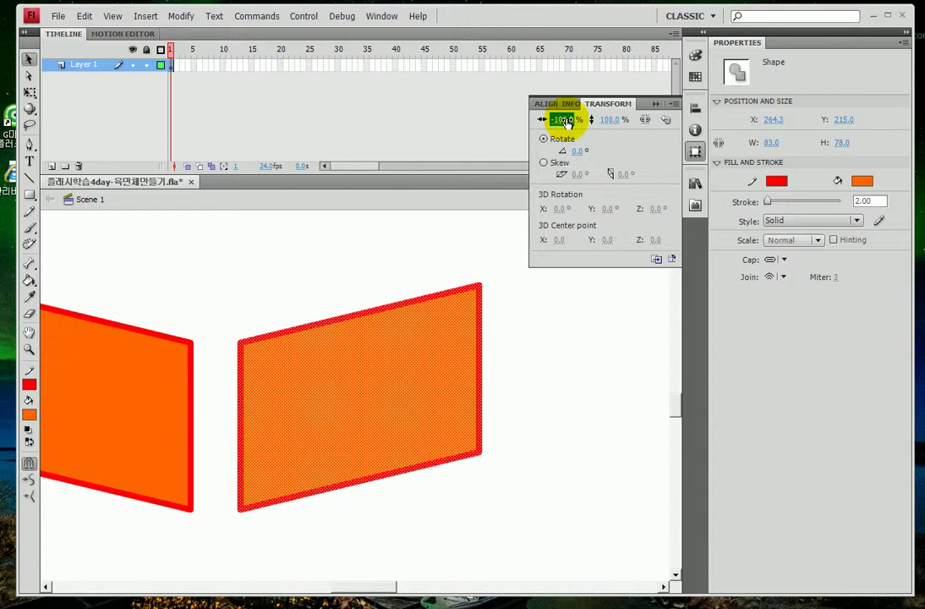
left_click(351, 378)
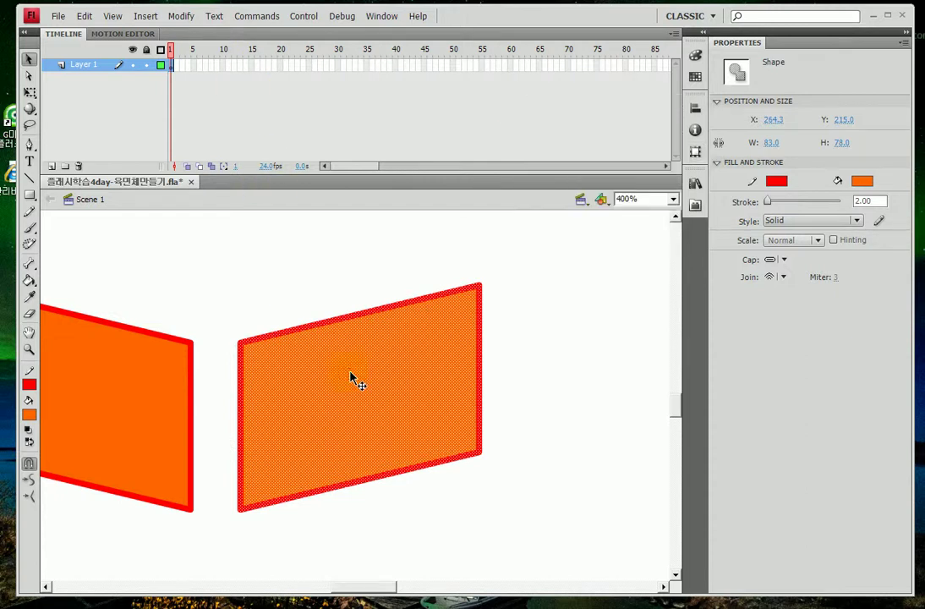
Step: Move the mirrored copy left to X 247.3 so its left edge coincides with the original's right edge, and deselect it
key("Left")
key("Left")
key("Left")
key("Left")
key("Left")
key("Left")
key("Left")
key("Left")
key("Left")
key("Left")
key("Left")
key("Left")
key("Left")
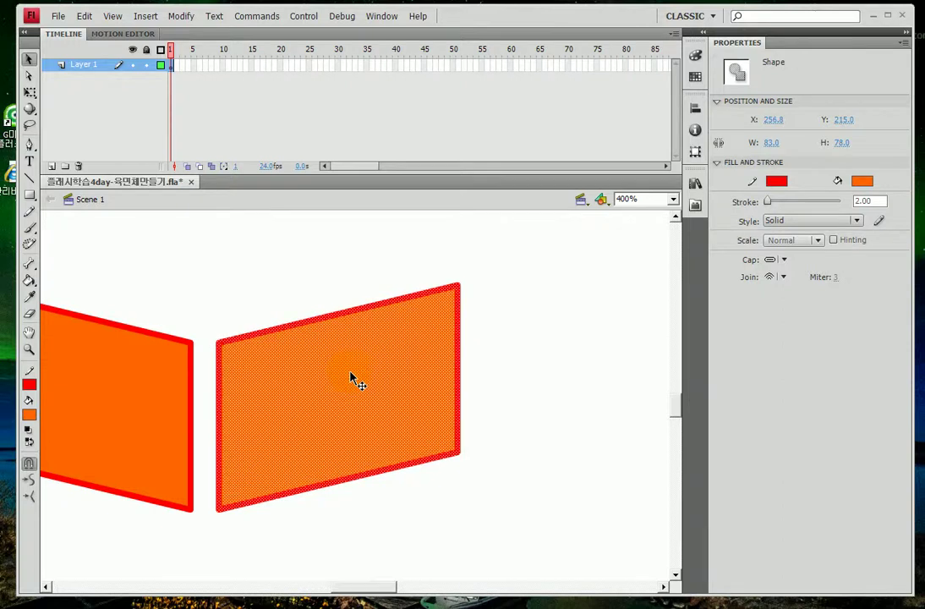
key("Left")
key("Left")
key("Left")
key("Left")
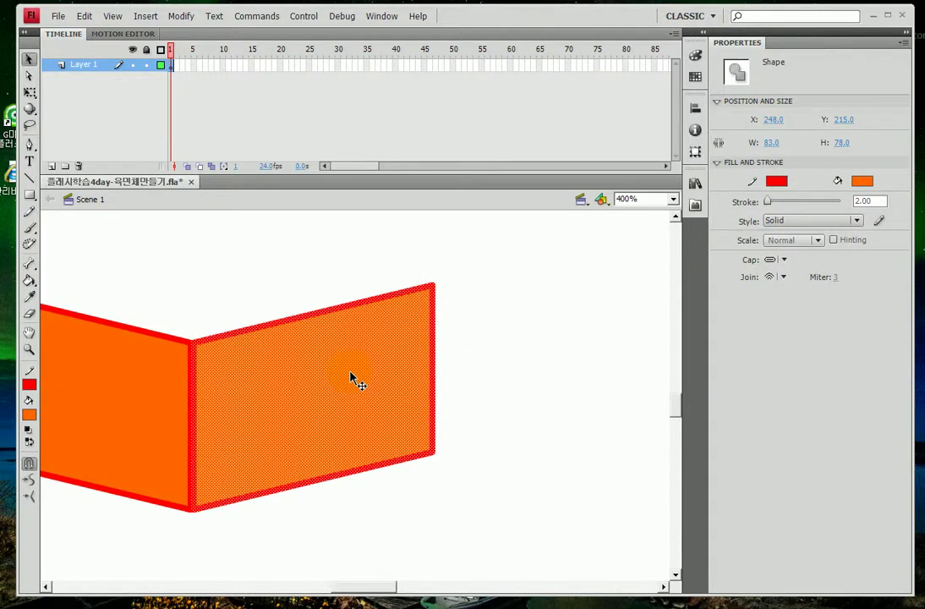
key("Right")
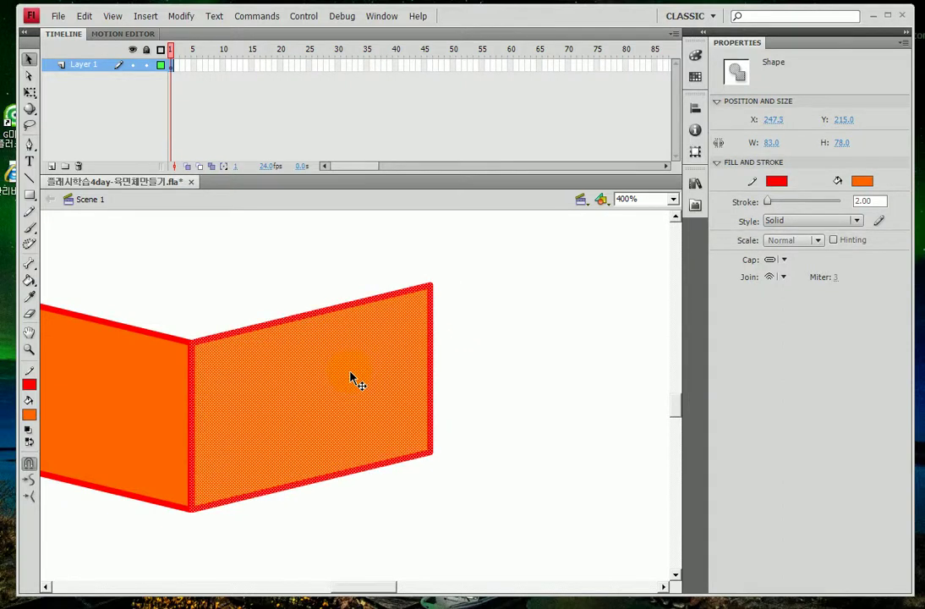
left_click(250, 239)
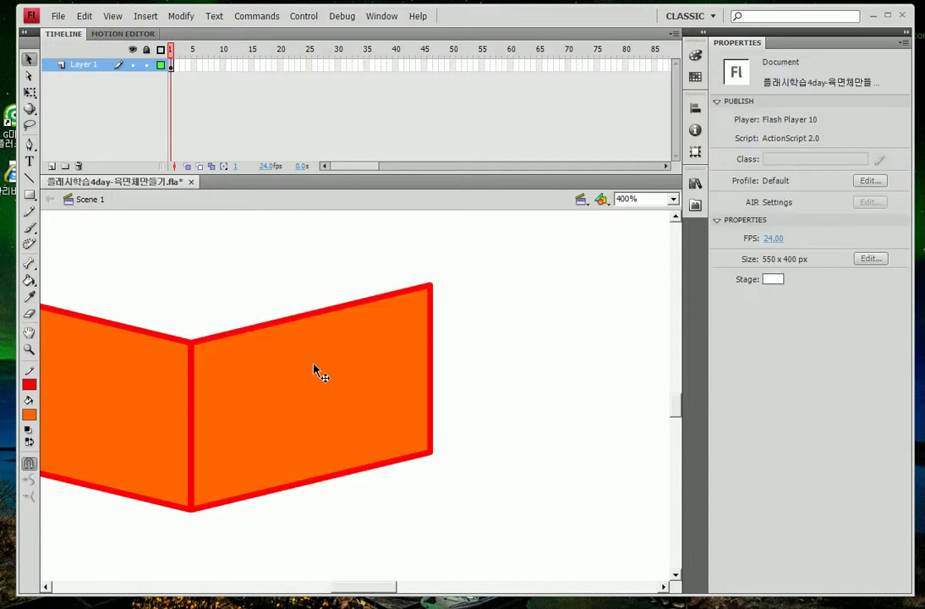
Step: Try a red-orange fill on the right parallelogram, check it on the whole stage, and undo that fill change
left_click(314, 388)
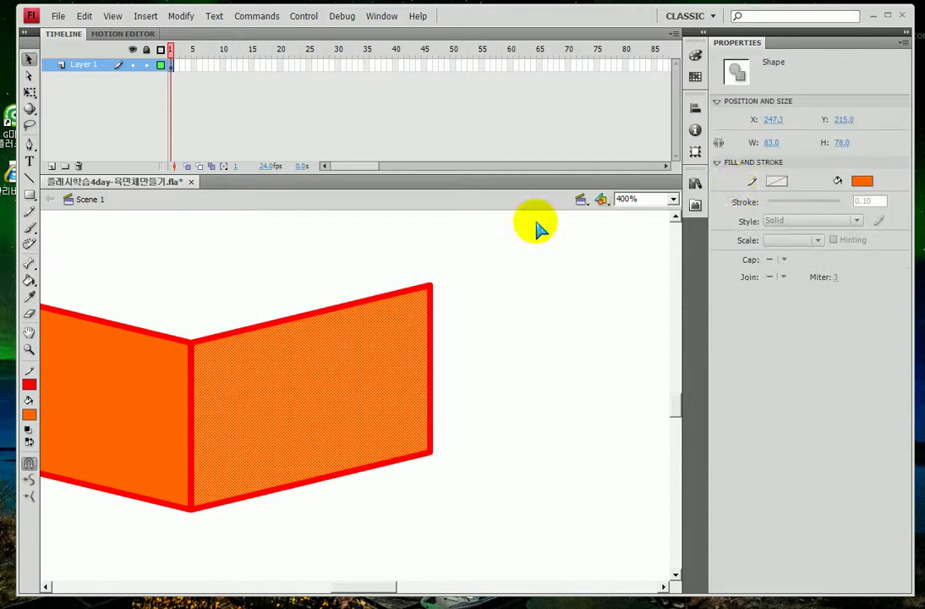
left_click(863, 185)
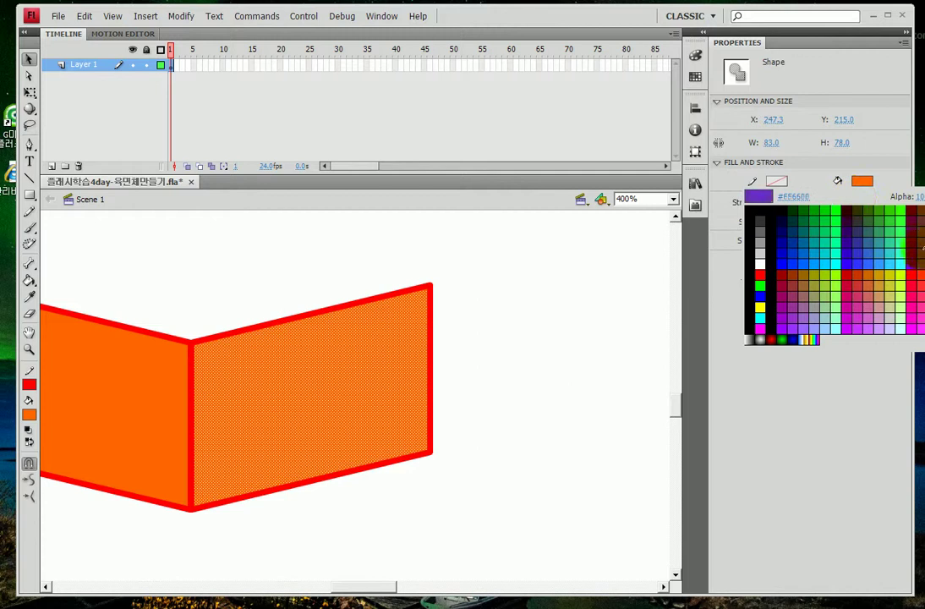
left_click(920, 274)
left_click(657, 277)
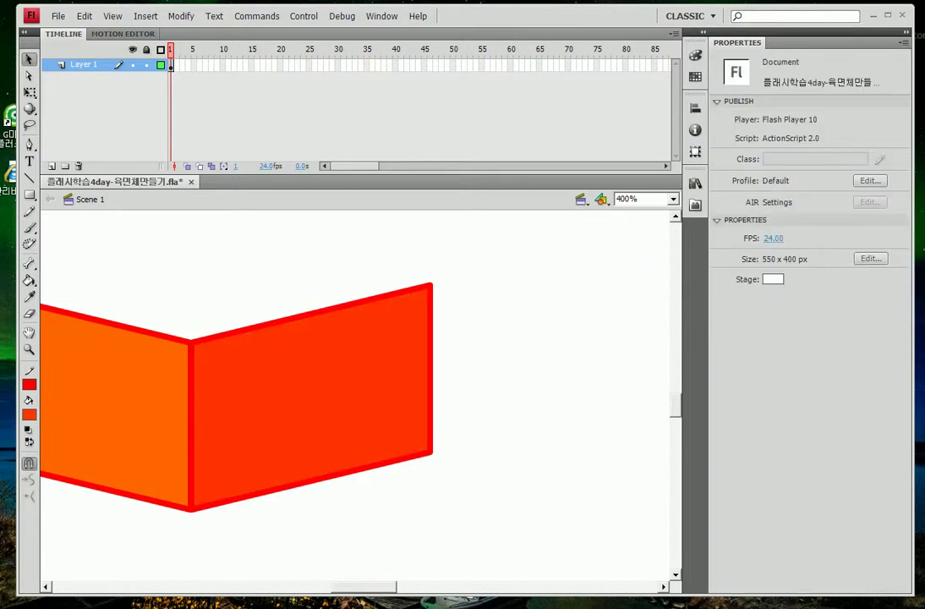
double_click(29, 349)
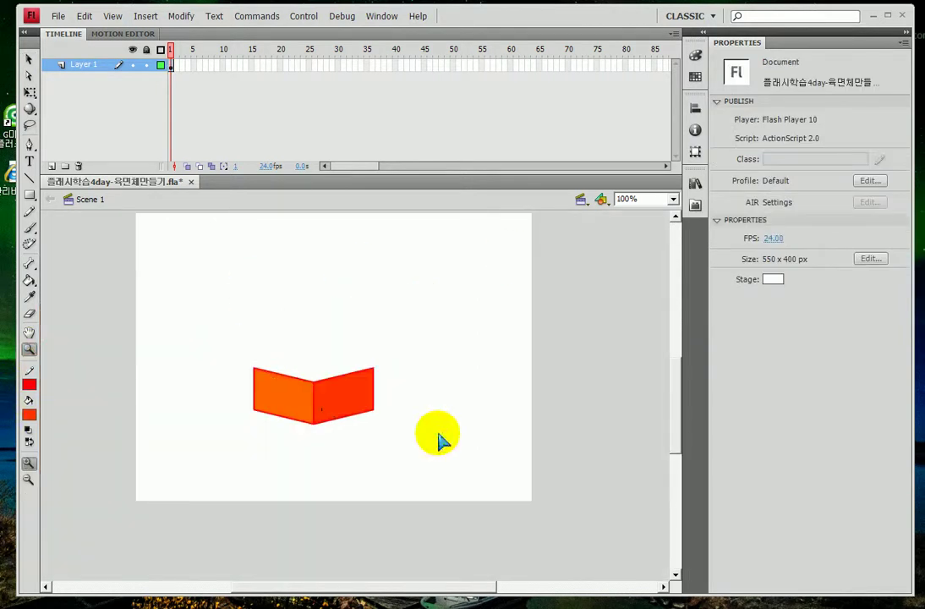
key("ctrl+z")
key("ctrl+z")
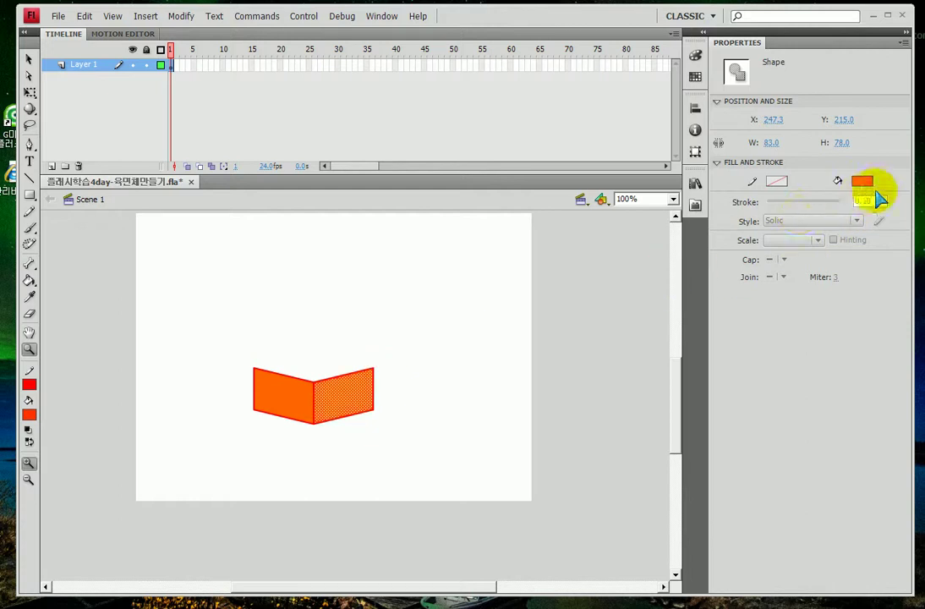
Step: Darken the right parallelogram's fill to the custom colour RGB 213, 85, 0 and deselect it
left_click(861, 180)
left_click(903, 180)
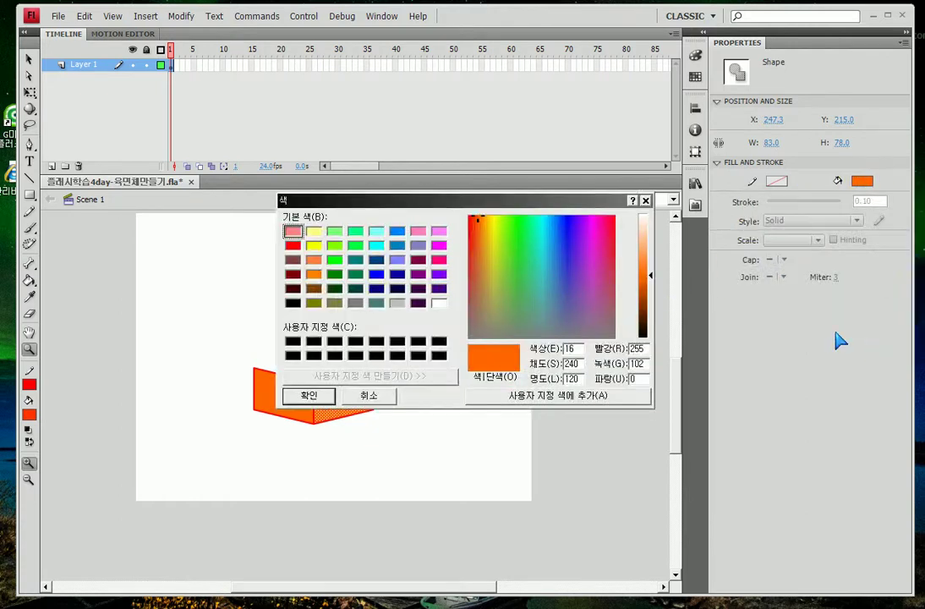
left_click_drag(647, 279, 646, 297)
left_click(307, 395)
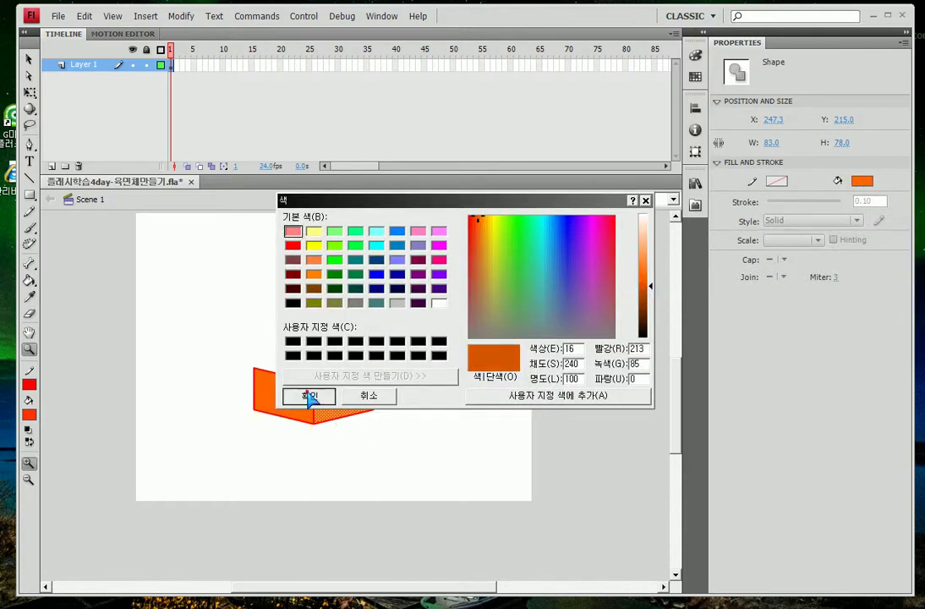
left_click(278, 273)
left_click_drag(253, 374, 343, 289)
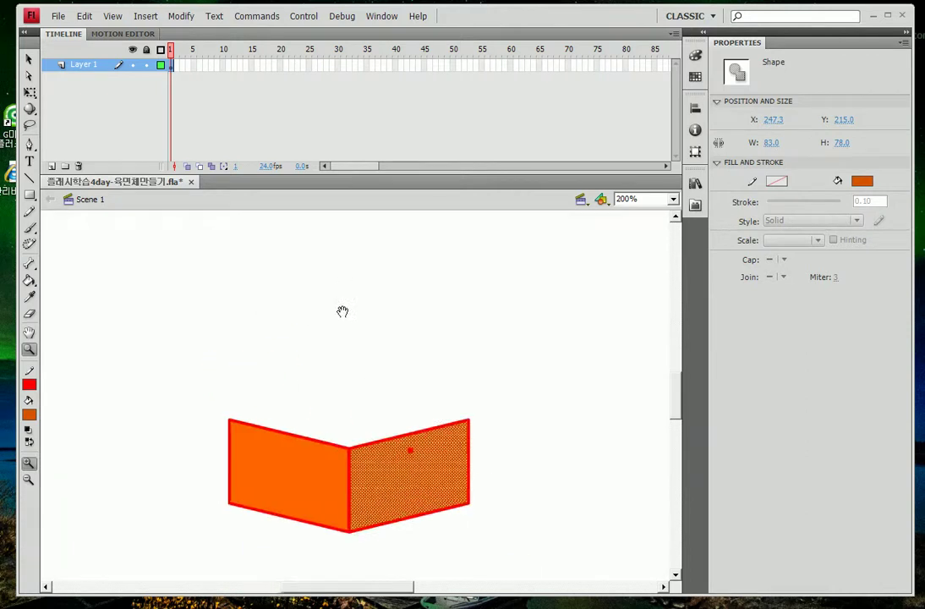
left_click(277, 309)
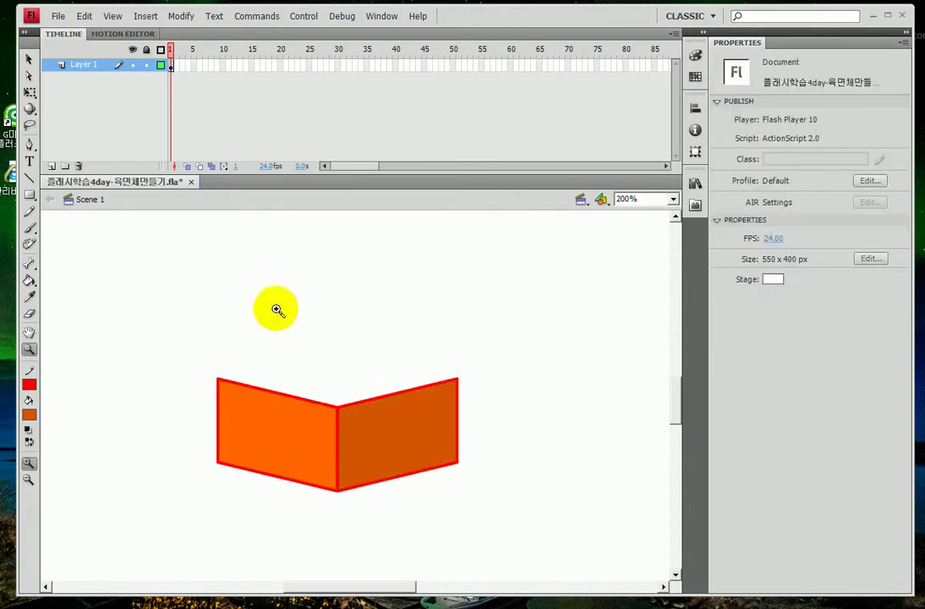
left_click(29, 59)
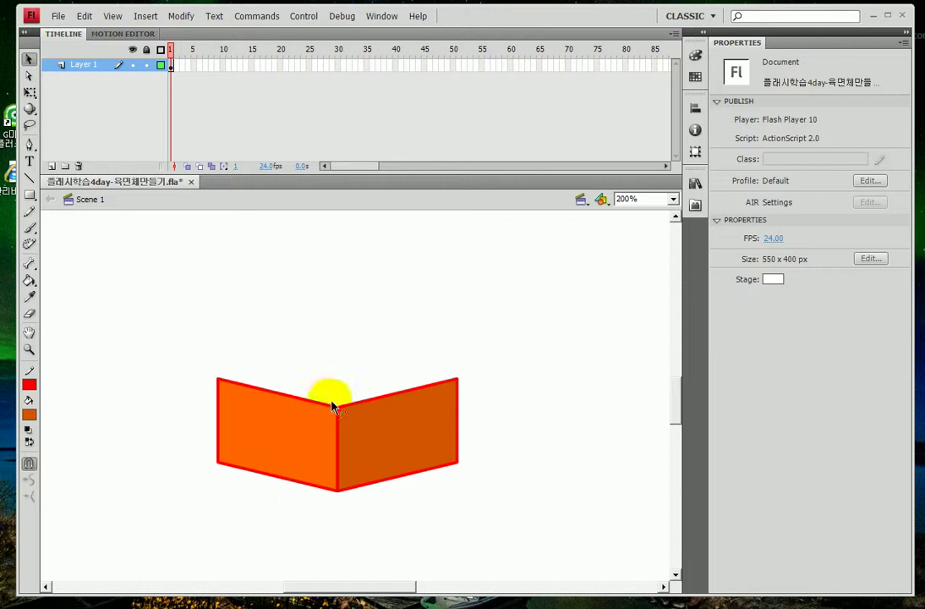
left_click(268, 417)
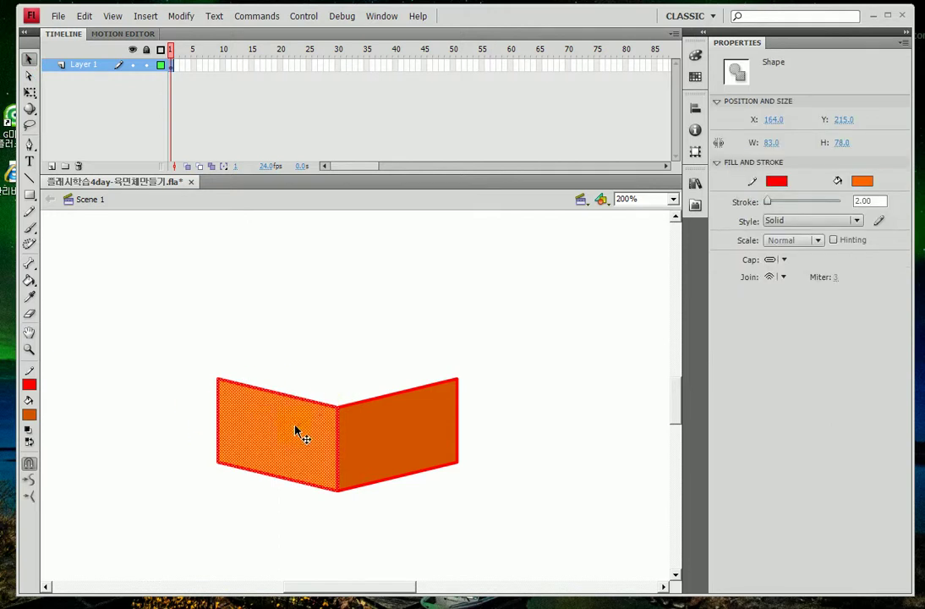
left_click(286, 473)
left_click(295, 399)
left_click(272, 389)
left_click(291, 387)
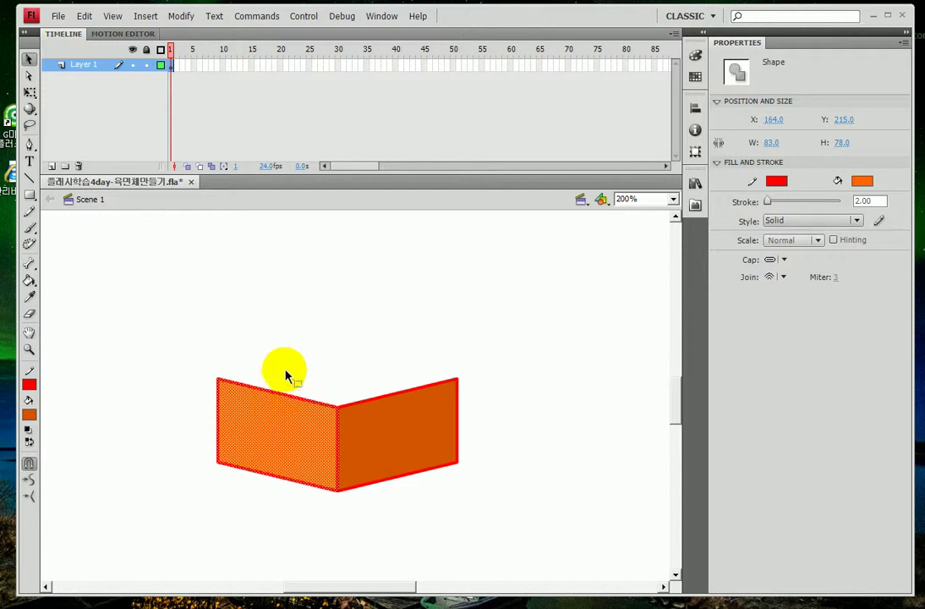
left_click(345, 298)
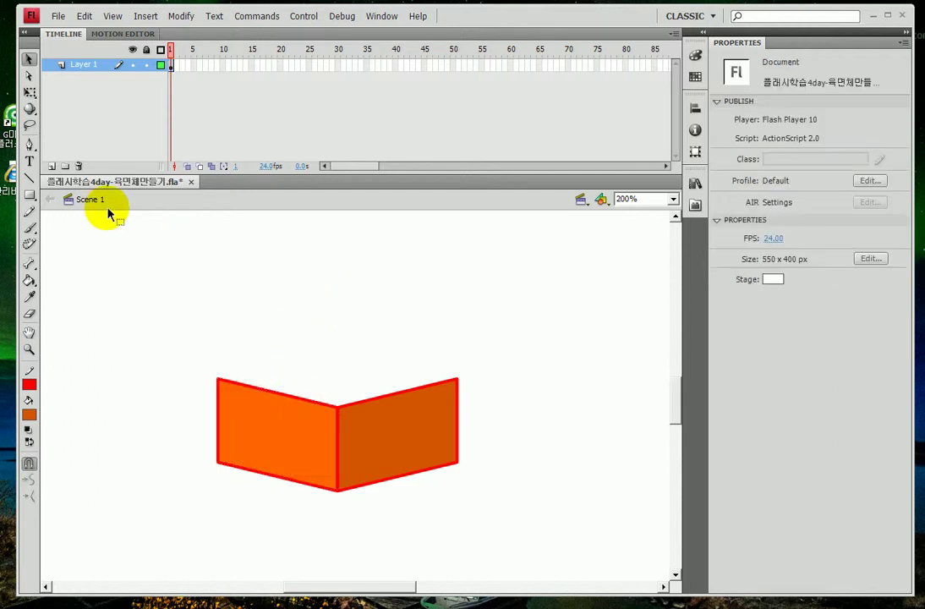
Step: Draw a rectangle about 84 × 62 px in the empty area just above the two side faces
left_click(30, 195)
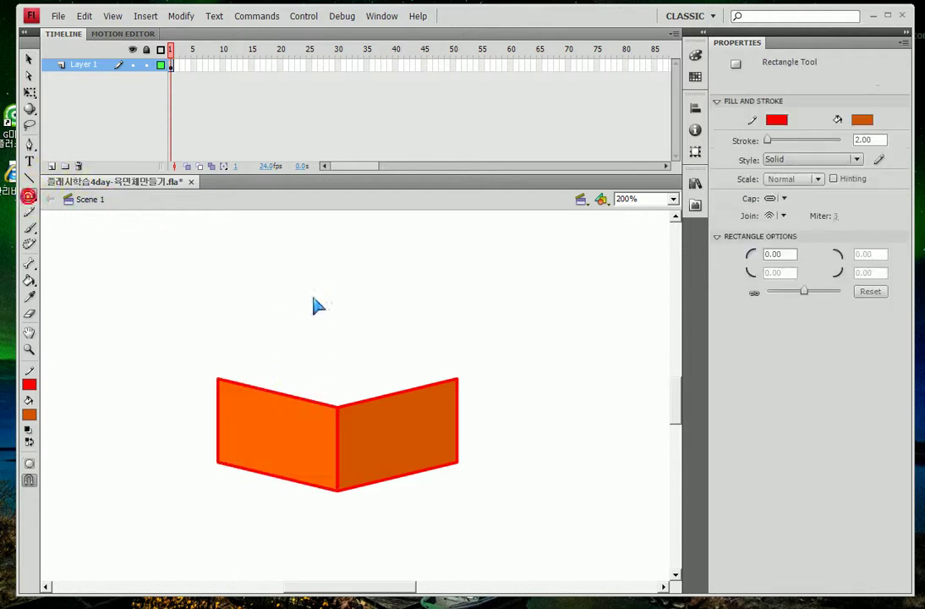
mouse_move(263, 268)
left_mouse_down()
mouse_move(384, 320)
mouse_move(396, 337)
mouse_move(385, 357)
left_mouse_up()
key("v")
Step: Recolour the new rectangle's fill to a lighter tint of orange through a custom colour and deselect it
left_click(357, 315)
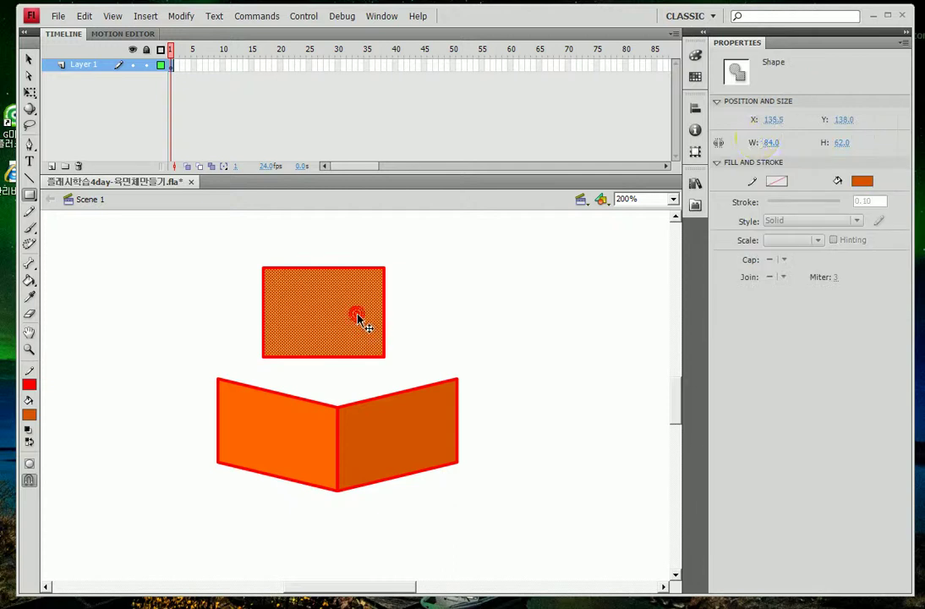
left_click(862, 188)
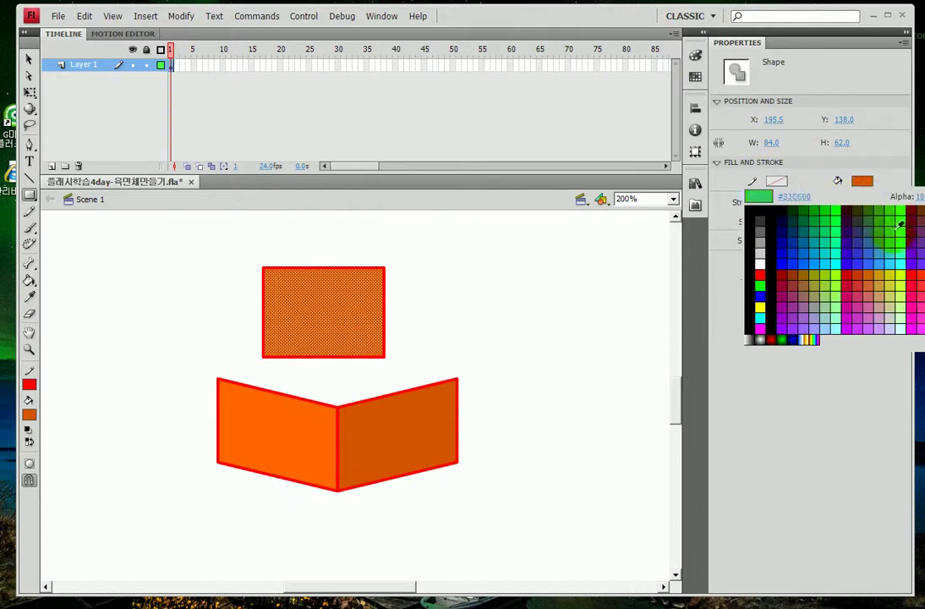
left_click(909, 180)
left_click(646, 262)
left_click(306, 396)
left_click(602, 310)
key("r")
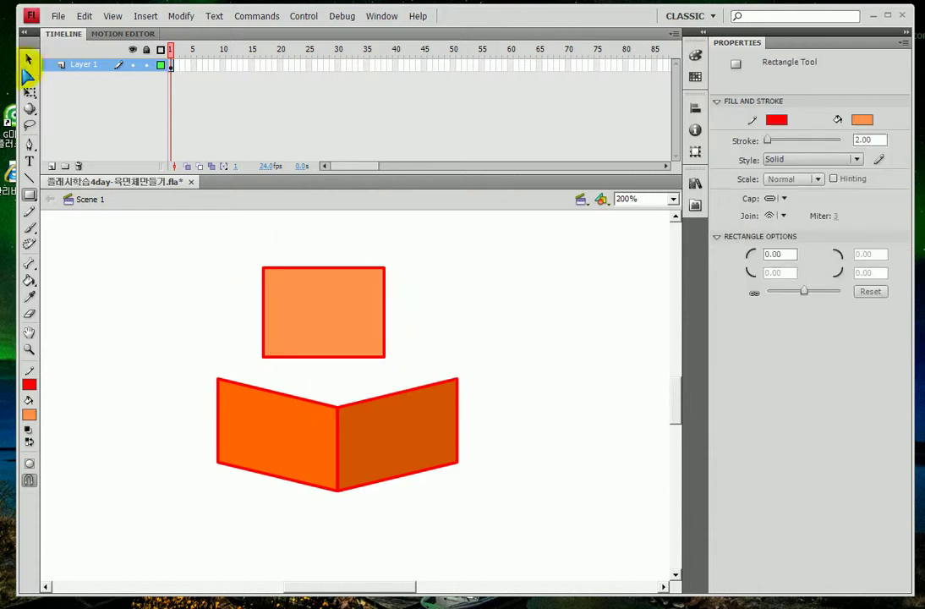
left_click(29, 76)
left_click_drag(247, 342, 270, 364)
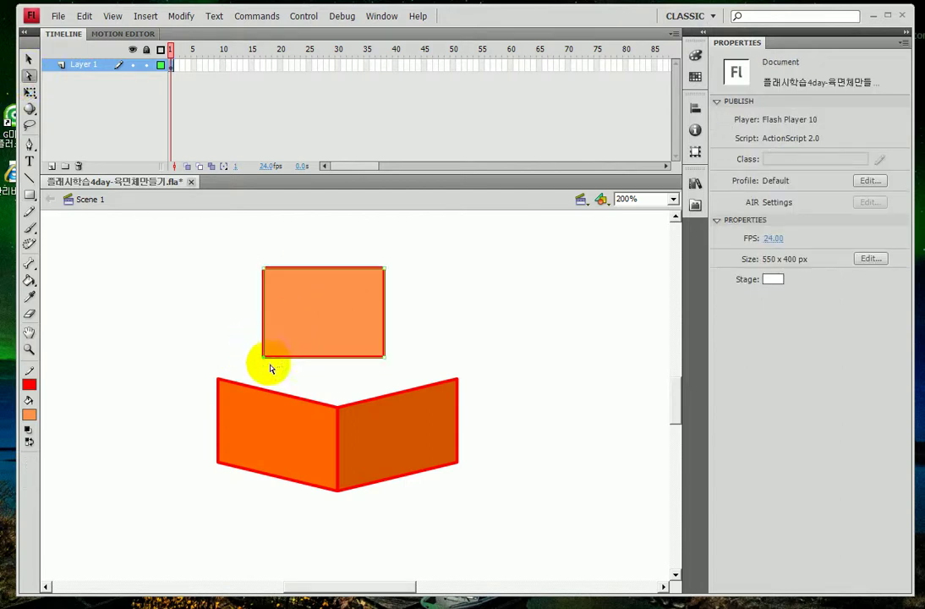
left_click(245, 261)
Step: Rotate the light orange rectangle with its outline clockwise, until one corner points down at the side faces' shared edge, and deselect it
left_click(28, 60)
left_click(328, 284)
double_click(329, 284)
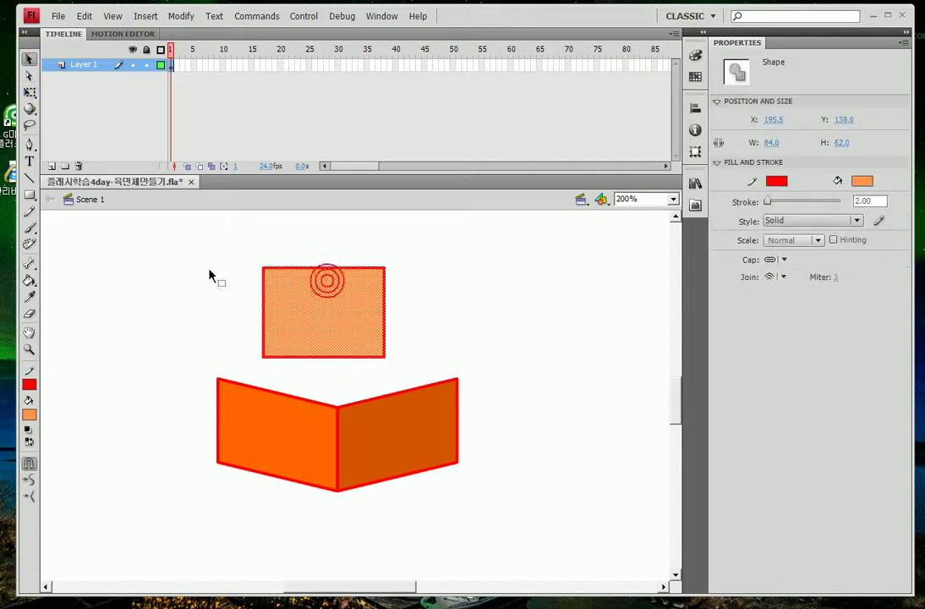
left_click(29, 92)
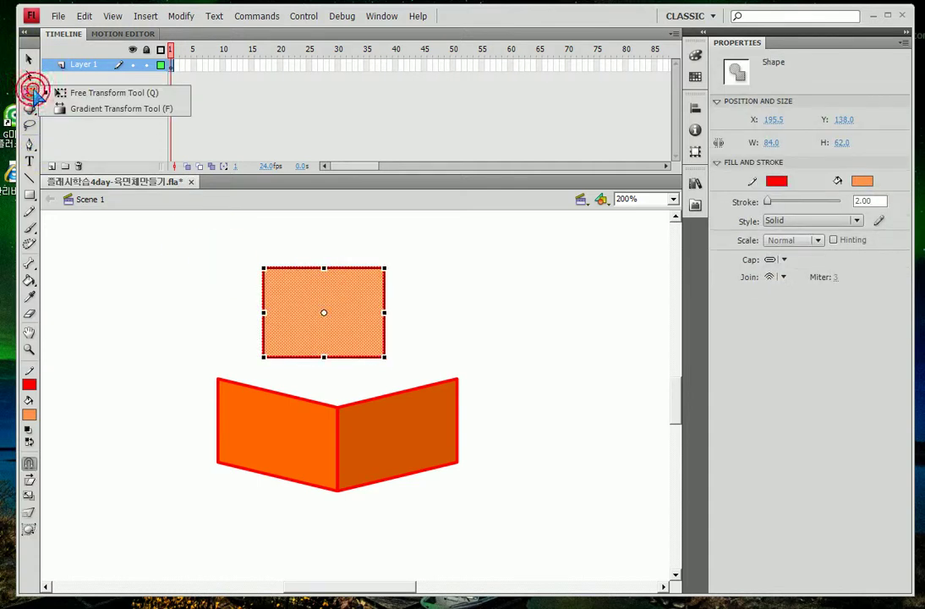
left_click(98, 99)
left_click_drag(384, 254, 447, 306)
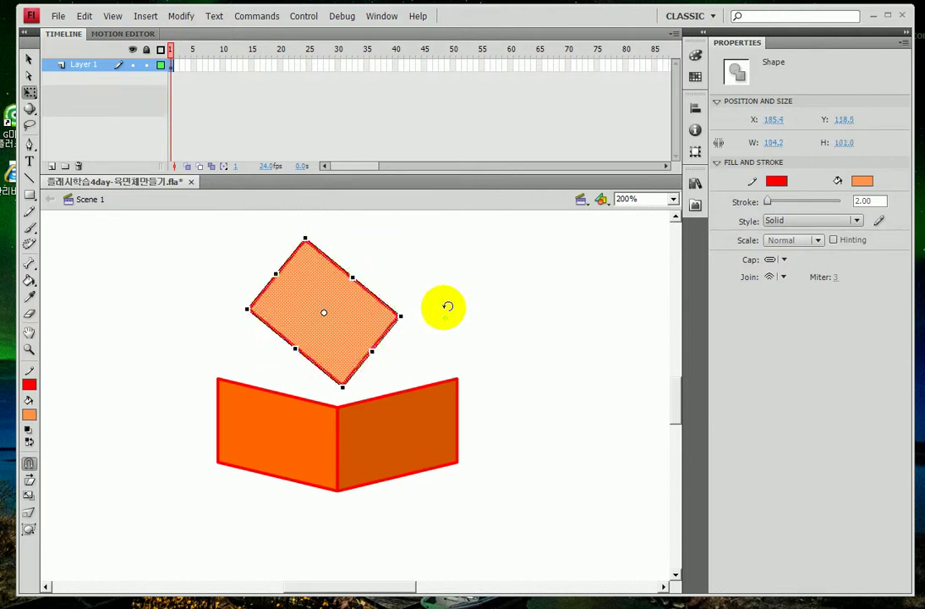
left_click(400, 271)
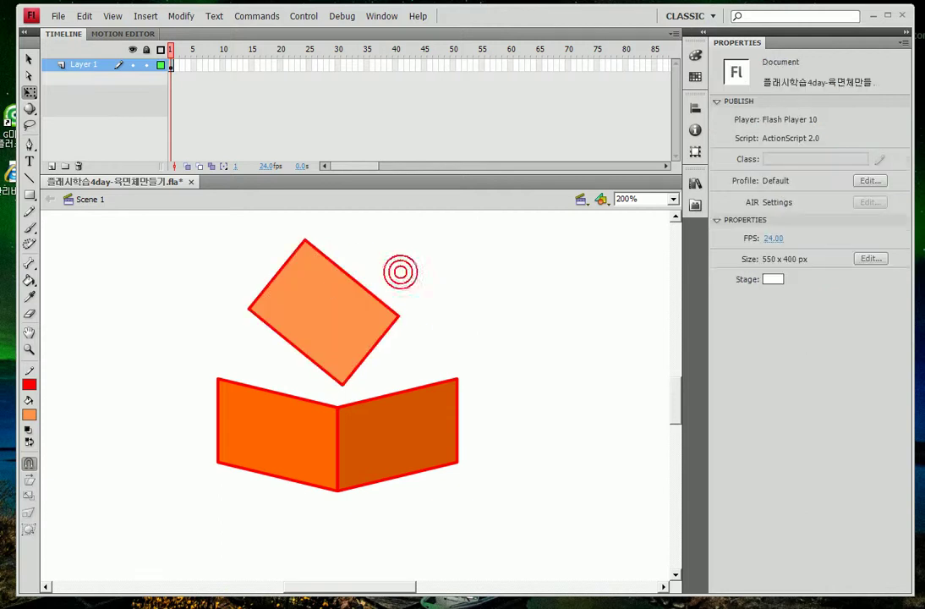
Step: Reshape the light rectangle into the cuboid's top face by snapping three corners to the side faces' upper corners and lowering its back corner
left_click(29, 75)
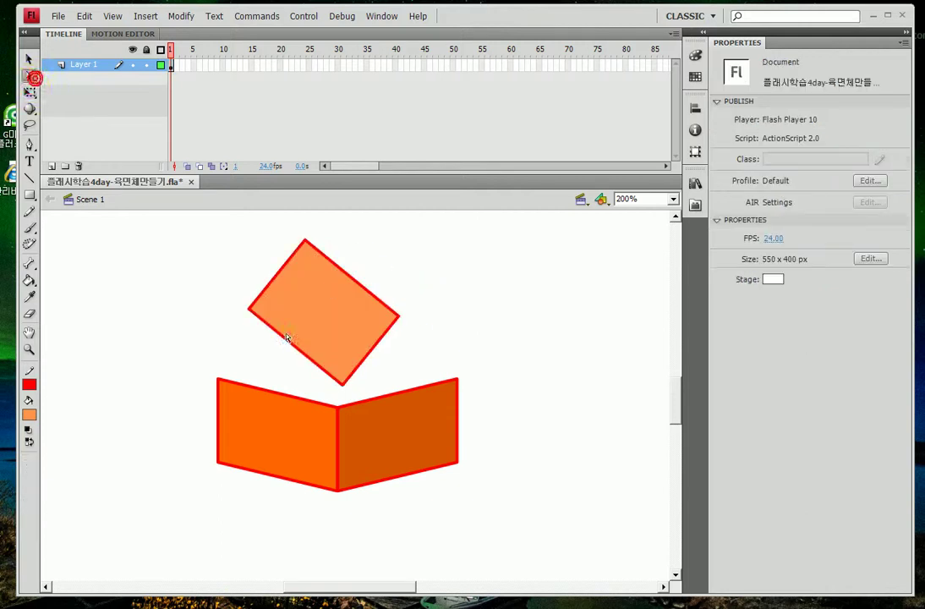
left_click_drag(228, 298, 219, 378)
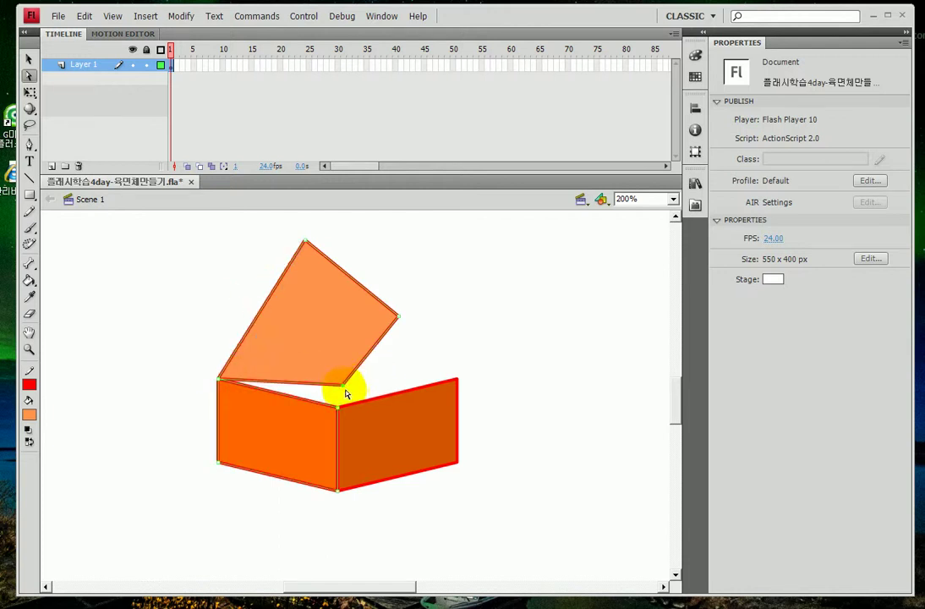
left_click_drag(345, 389, 338, 406)
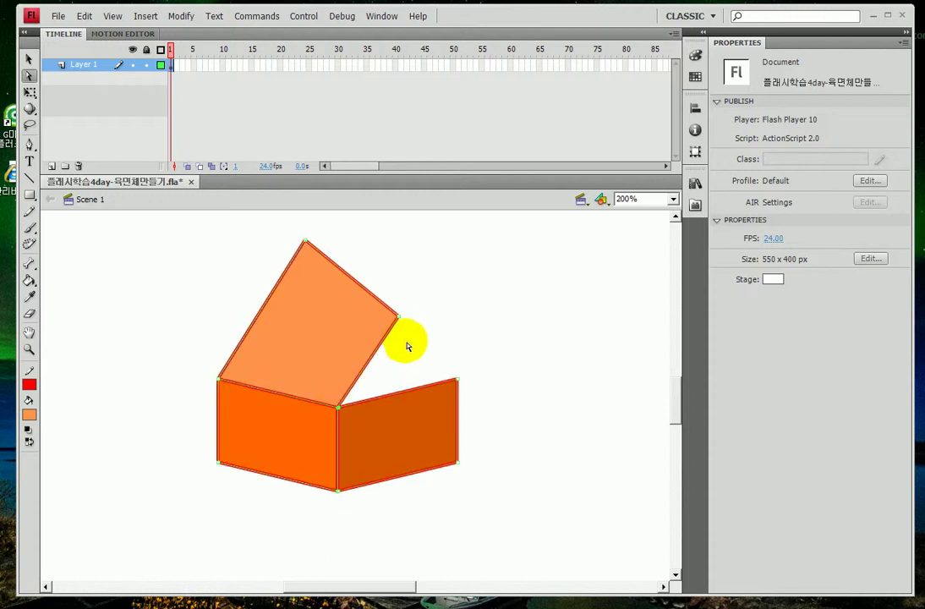
left_click_drag(400, 320, 457, 378)
left_click_drag(338, 324, 336, 347)
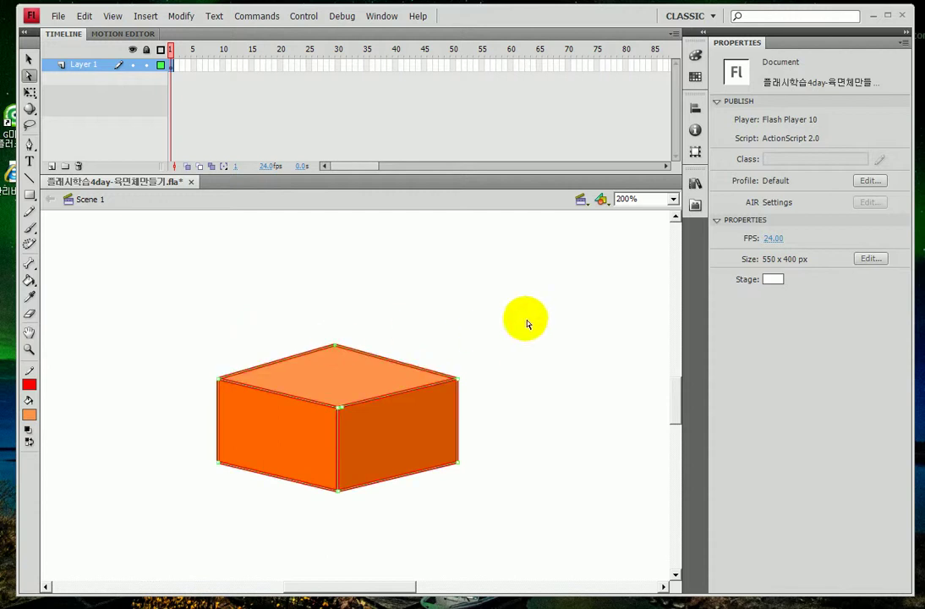
left_click(521, 327)
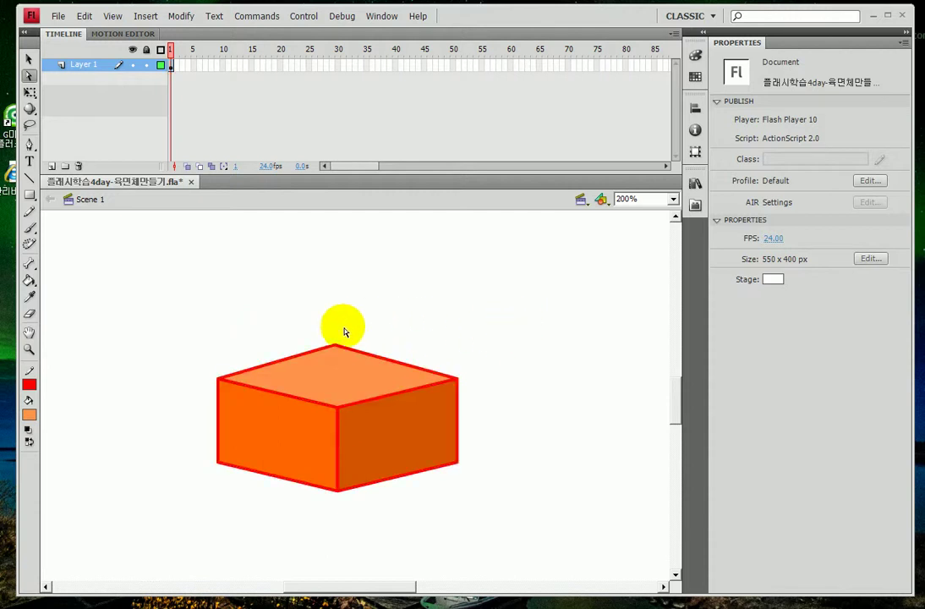
Step: Nudge the top face's back corner about 4 px right and 10 px down to flatten the face, and clear the selection
left_click_drag(319, 330, 403, 339)
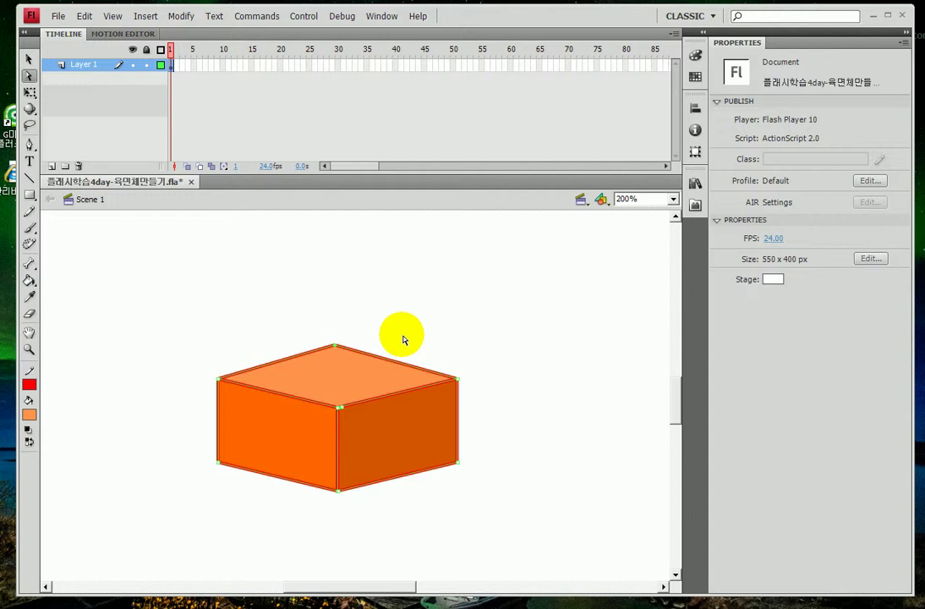
key("Right")
key("Right")
key("Right")
key("Right")
key("Down")
key("Down")
key("Down")
key("Down")
key("Down")
key("Down")
key("Down")
key("Down")
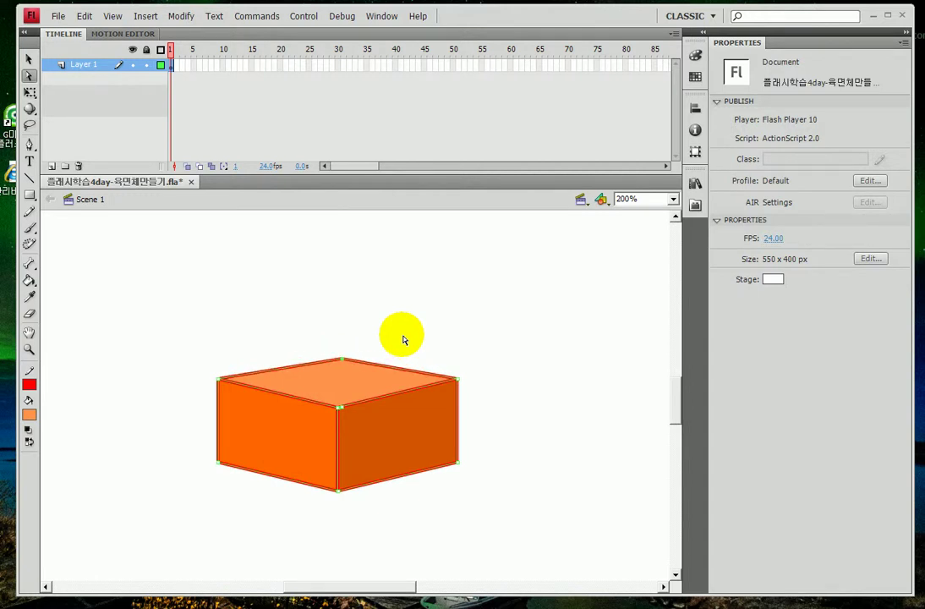
left_click(522, 347)
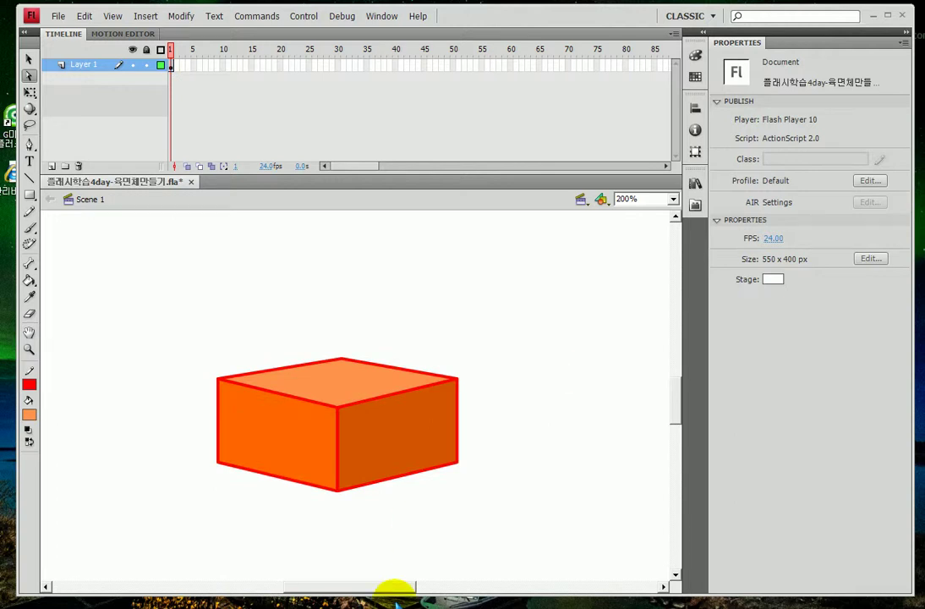
Step: Select the whole cuboid and move it down to the centre of the stage's lower edge, and deselect it
key("ctrl+minus")
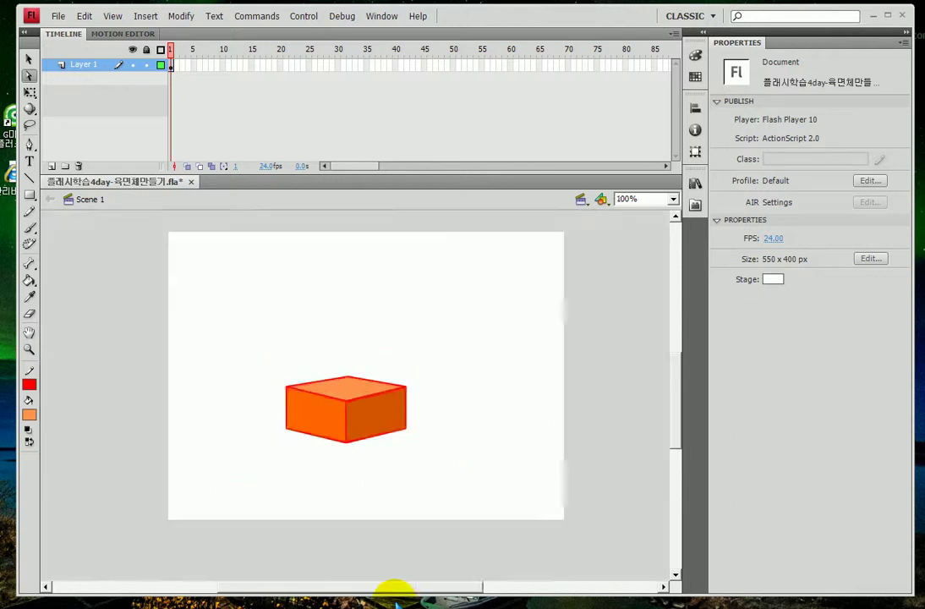
key("ctrl+minus")
left_click(28, 59)
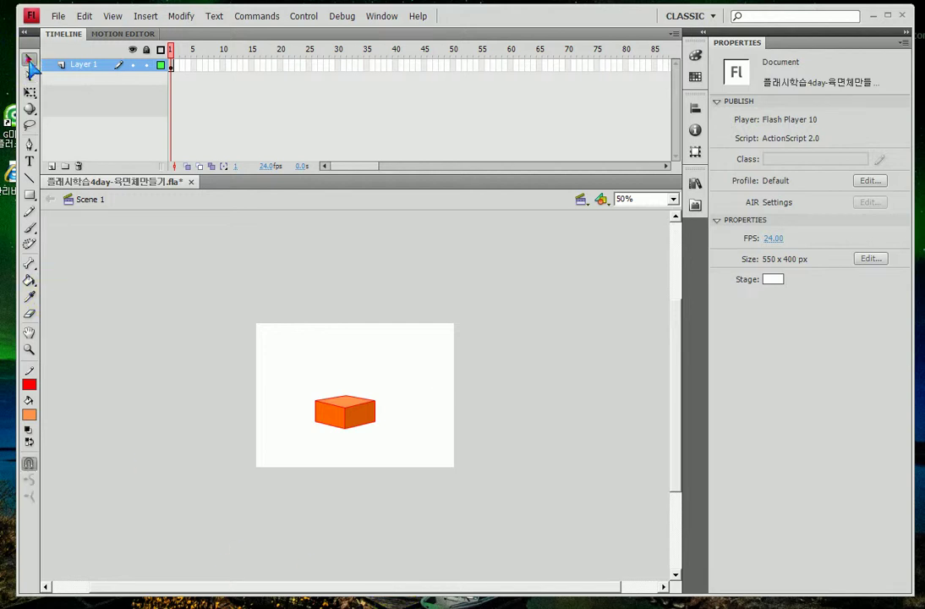
left_click_drag(278, 338, 415, 454)
left_click_drag(357, 409, 368, 450)
left_click(545, 396)
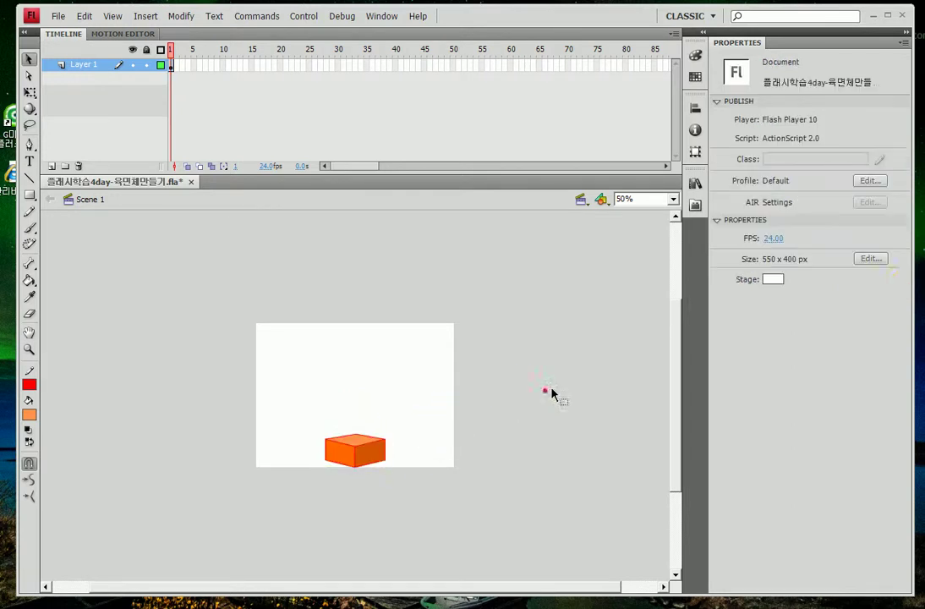
Step: Set the document's height to 600 px
left_click(871, 259)
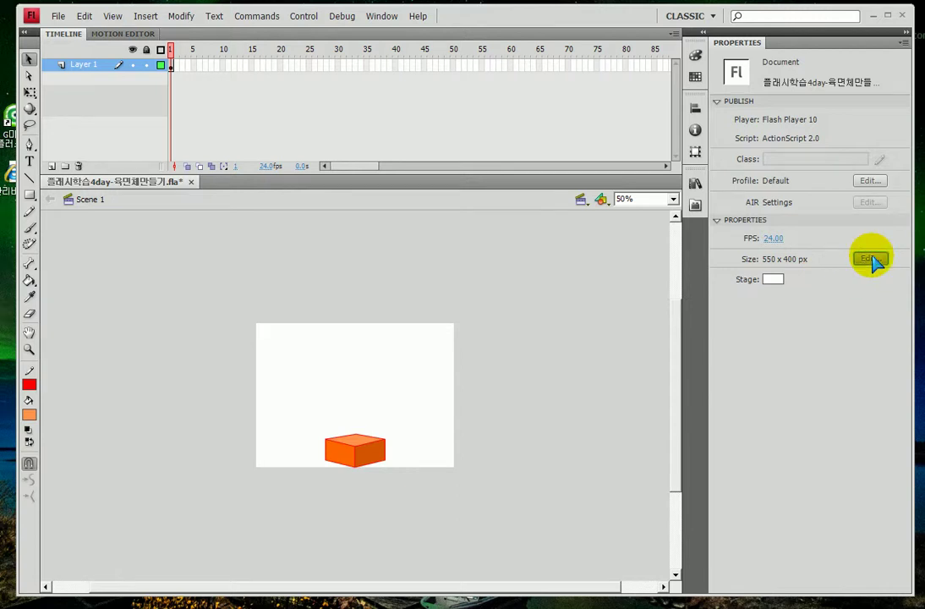
left_click(433, 252)
type("600")
key("Return")
Step: Move the whole cuboid down to the lower edge of the enlarged stage, keeping it horizontally centred, and deselect it
left_click_drag(275, 375, 430, 497)
left_click_drag(371, 450, 365, 519)
left_click(350, 84)
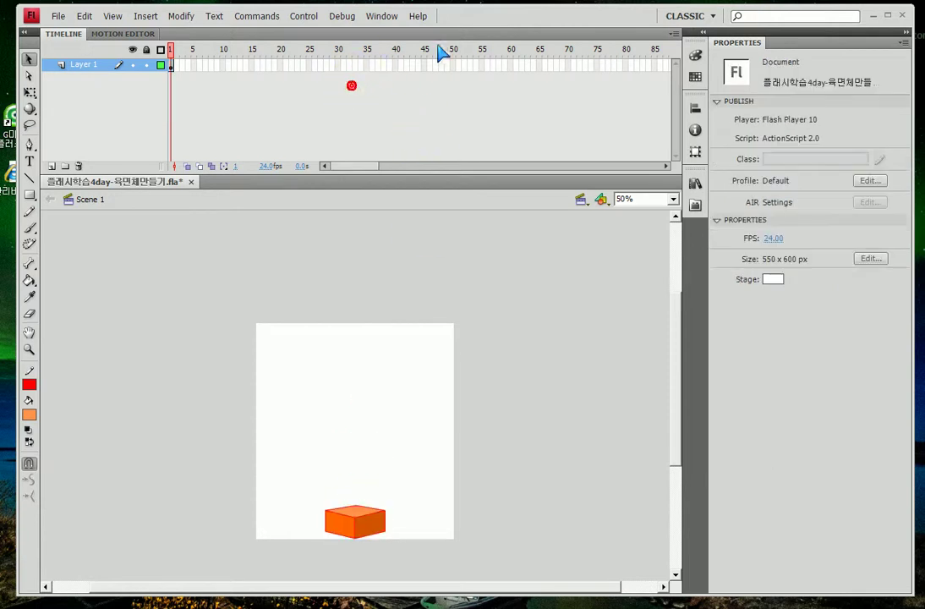
Step: Insert a keyframe at frame 60 of Layer 1 and clear the selection of the cuboid
left_click(509, 64)
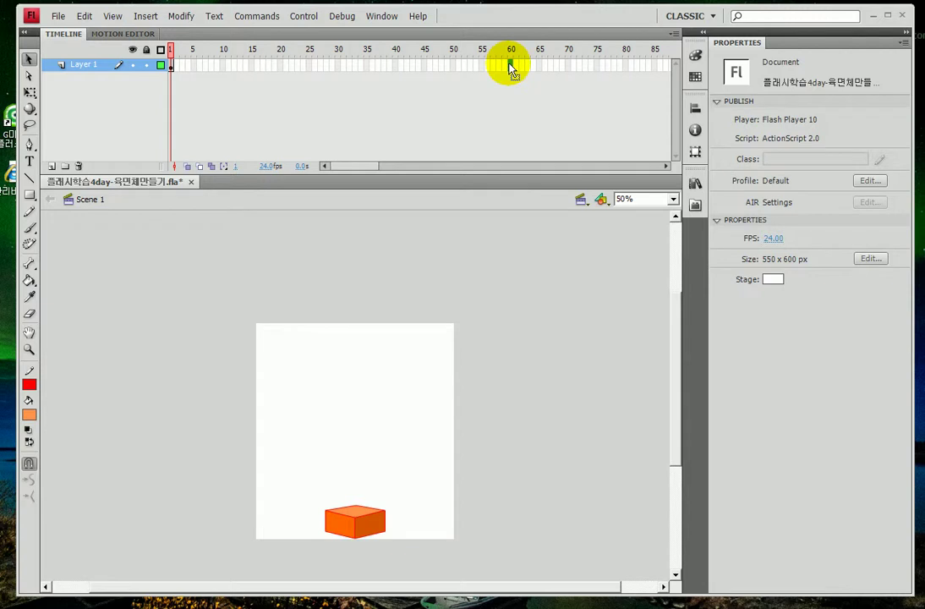
key("F5")
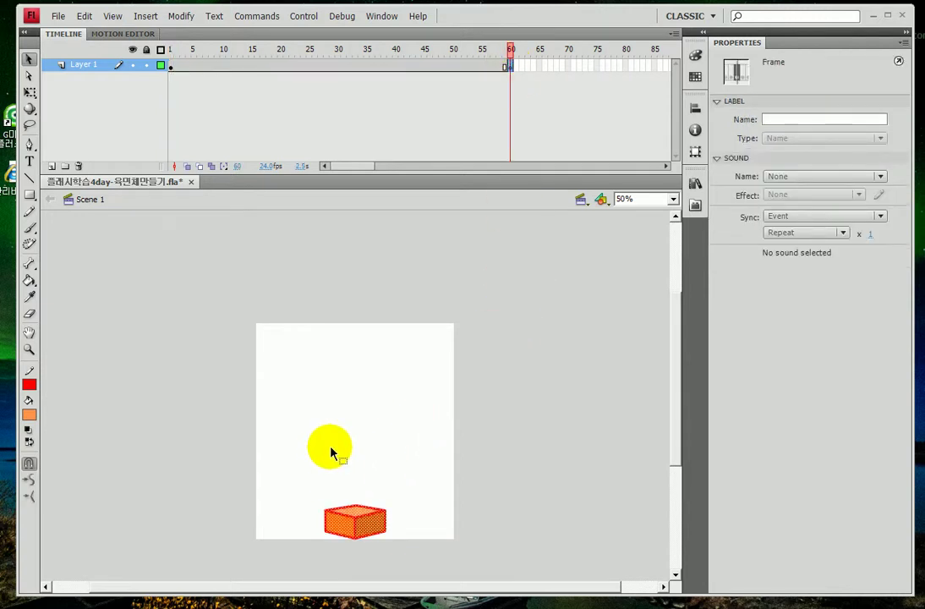
left_click(509, 66)
left_click(287, 459)
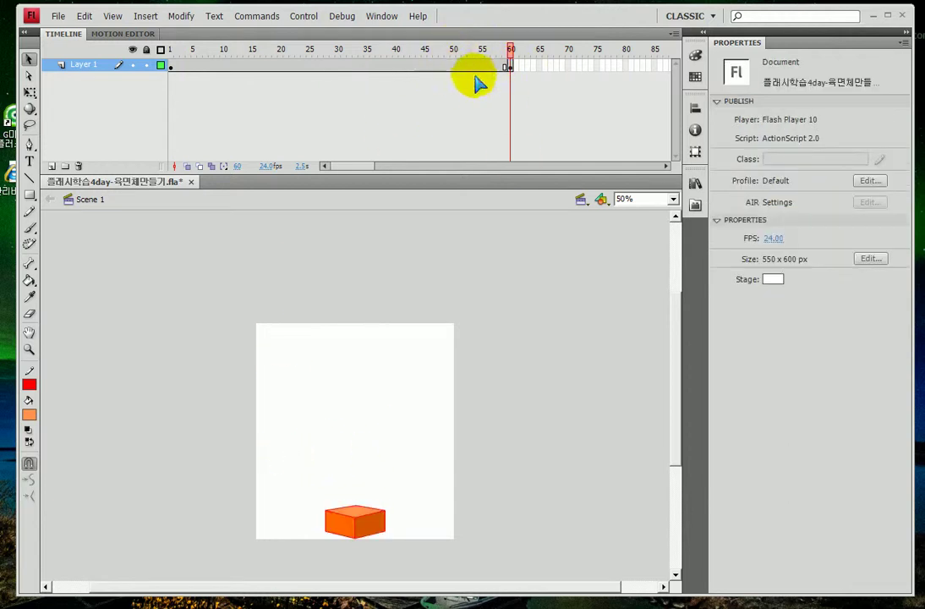
left_click_drag(276, 471, 355, 497)
Step: Raise all corner points of the cuboid's top face at frame 60 until it sits just below the stage's upper edge, stretching the sides
left_click(28, 75)
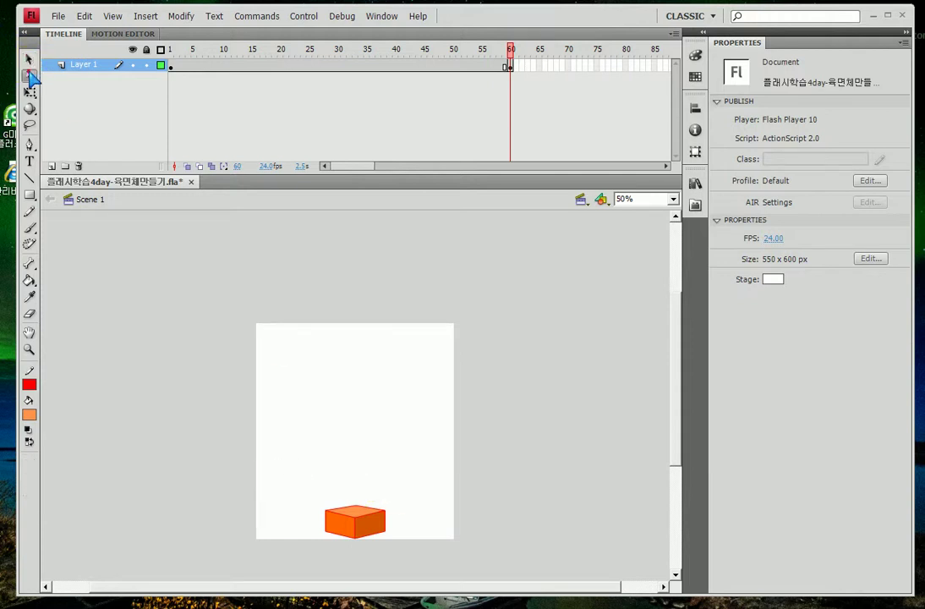
left_click_drag(272, 459, 409, 525)
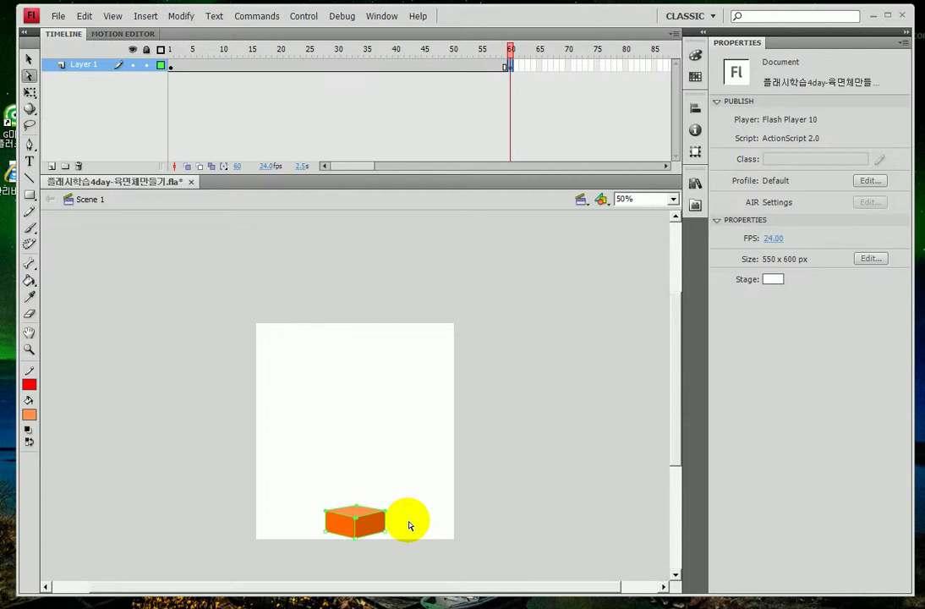
key("shift+Up")
key("shift+Up")
key("shift+Up")
key("shift+Up")
key("shift+Up")
key("shift+Up")
key("shift+Up")
key("shift+Up")
key("shift+Up")
key("shift+Up")
key("shift+Up")
key("shift+Up")
key("shift+Up")
key("shift+Up")
key("shift+Up")
key("shift+Up")
key("shift+Up")
key("shift+Up")
key("shift+Up")
key("shift+Up")
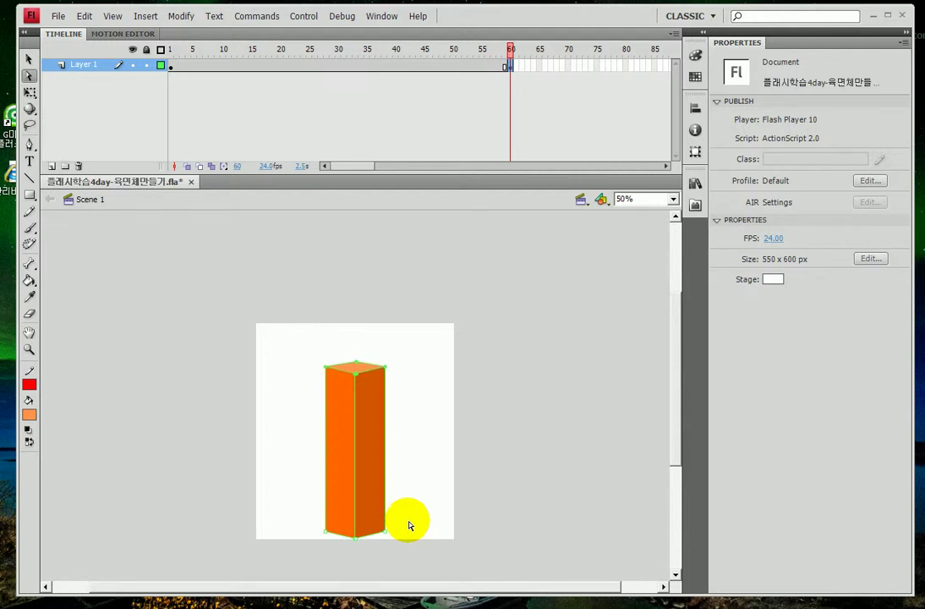
key("shift+Up")
key("shift+Up")
key("shift+Up")
key("shift+Up")
key("shift+Up")
key("shift+Up")
key("shift+Up")
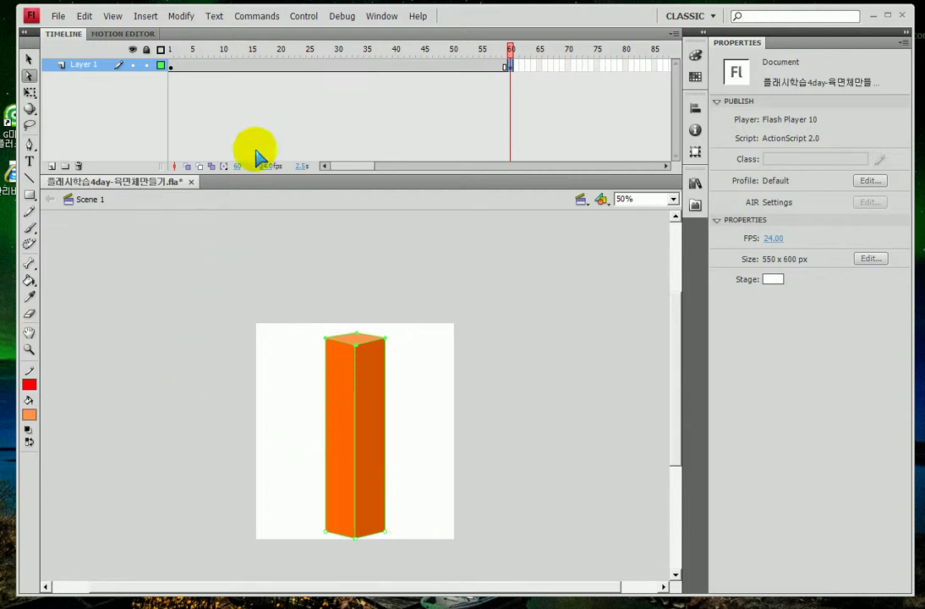
Step: Create a shape tween between frames 1 and 60 and scrub through its first frames to check the cuboid's growth
right_click(304, 65)
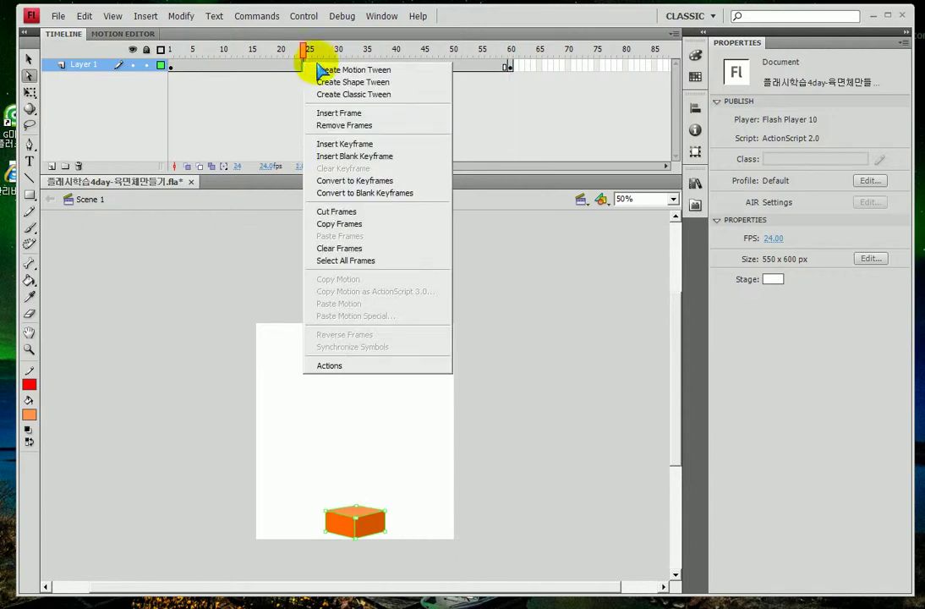
left_click(362, 82)
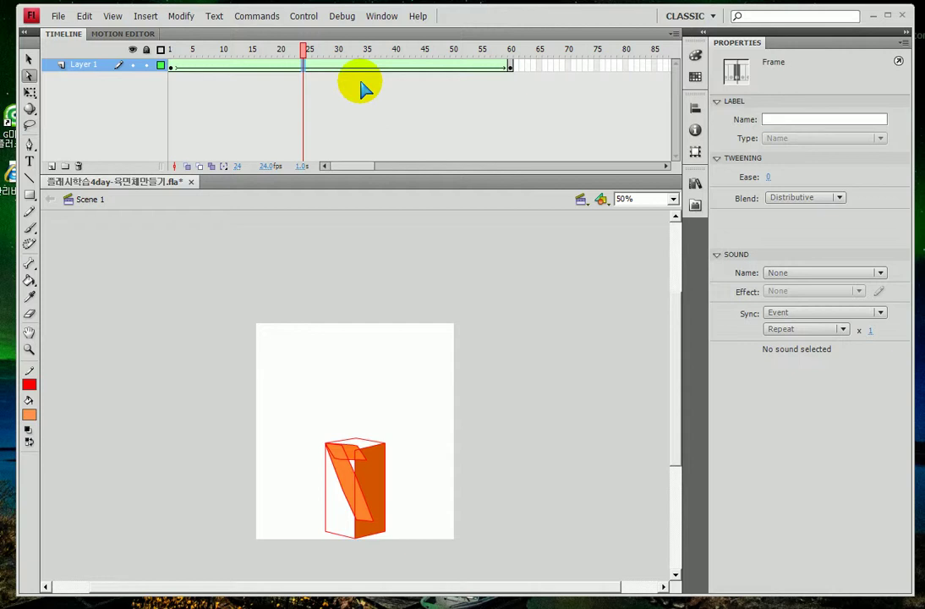
left_click_drag(221, 51, 181, 57)
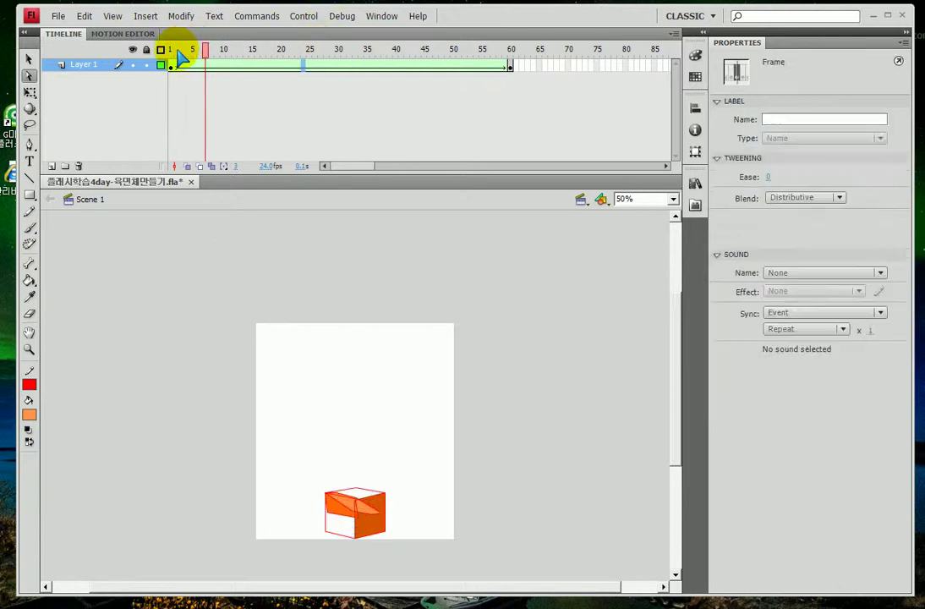
Step: Remove the shape tween from Layer 1 and return to the cuboid in frame 1, leaving it deselected
right_click(258, 71)
left_click(269, 71)
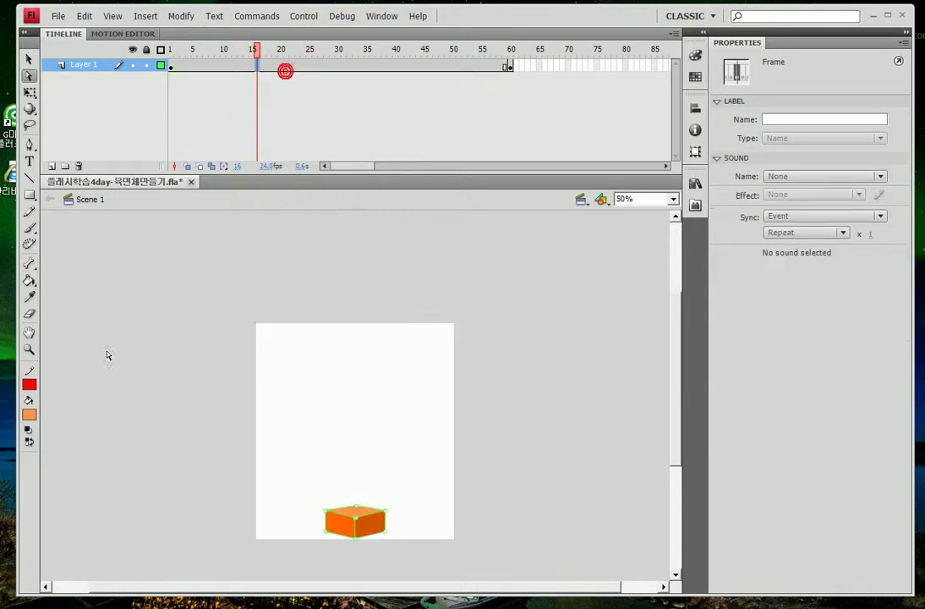
left_click(29, 349)
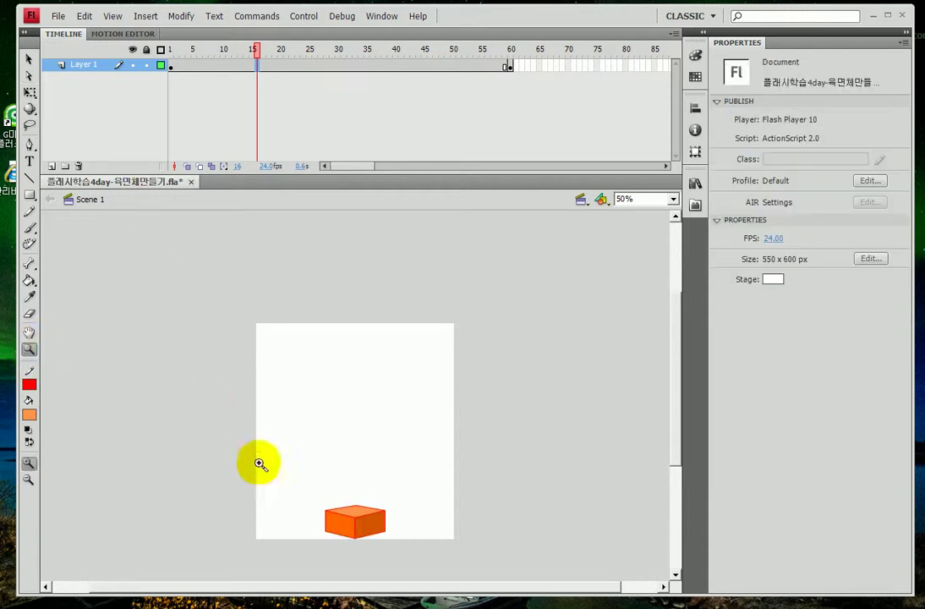
left_click(171, 67)
left_click_drag(290, 491, 447, 562)
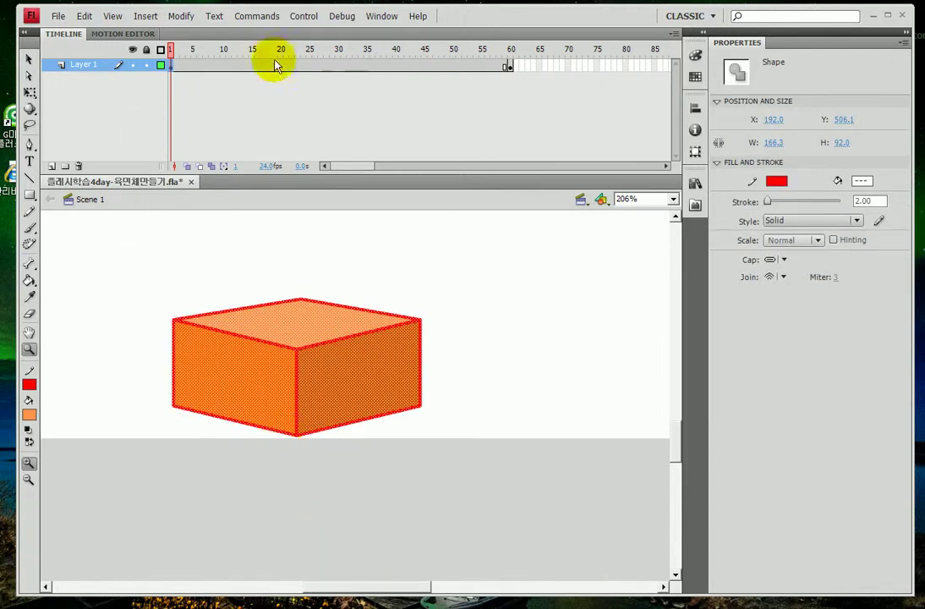
left_click(262, 128)
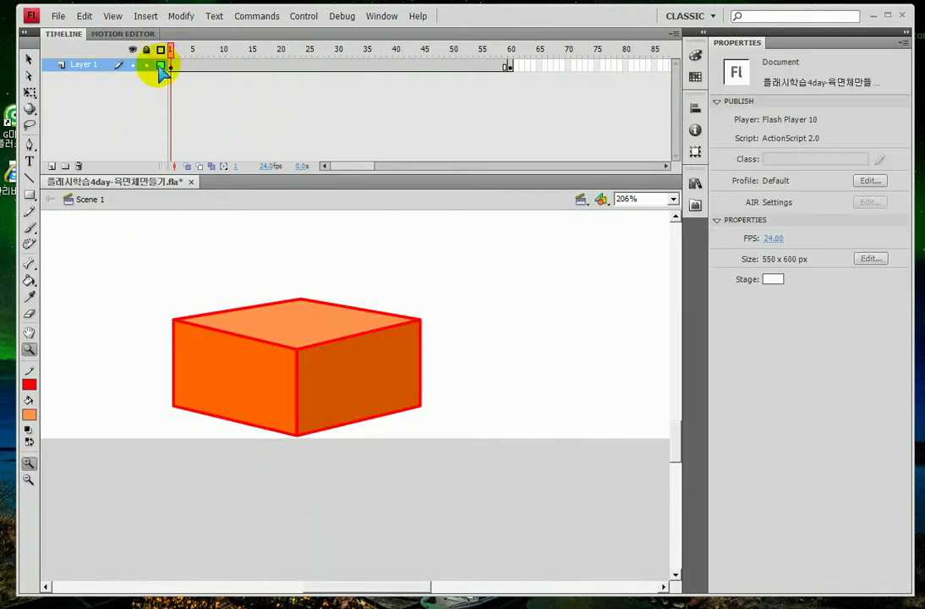
Step: Display Layer 1 as outlines and examine the cuboid's corner points at frames 1 and 60
left_click(161, 65)
left_click(28, 60)
left_click(28, 75)
left_click_drag(150, 281, 440, 448)
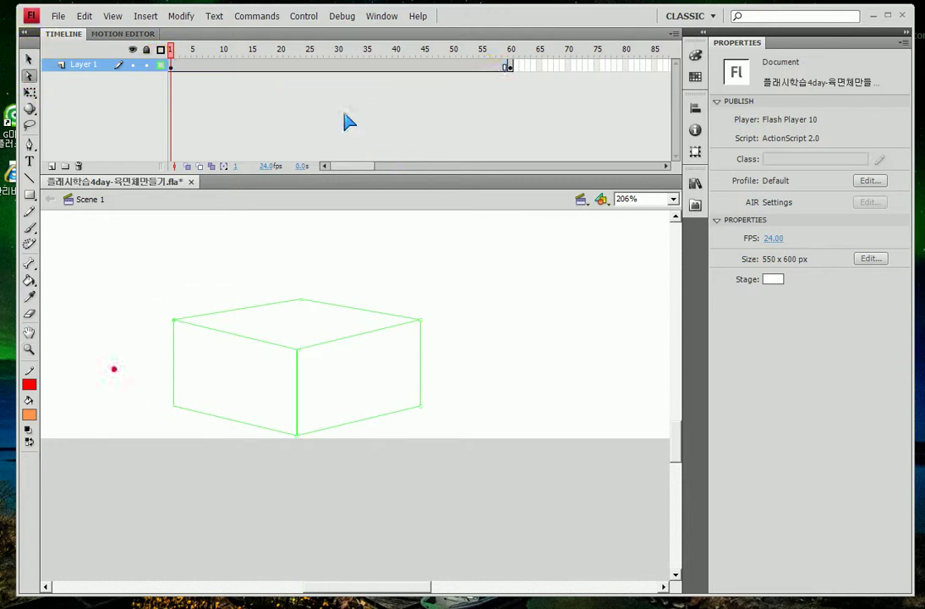
left_click(508, 66)
scroll(516, 326, "up", 3)
scroll(517, 326, "down", 2)
scroll(505, 321, "up", 6)
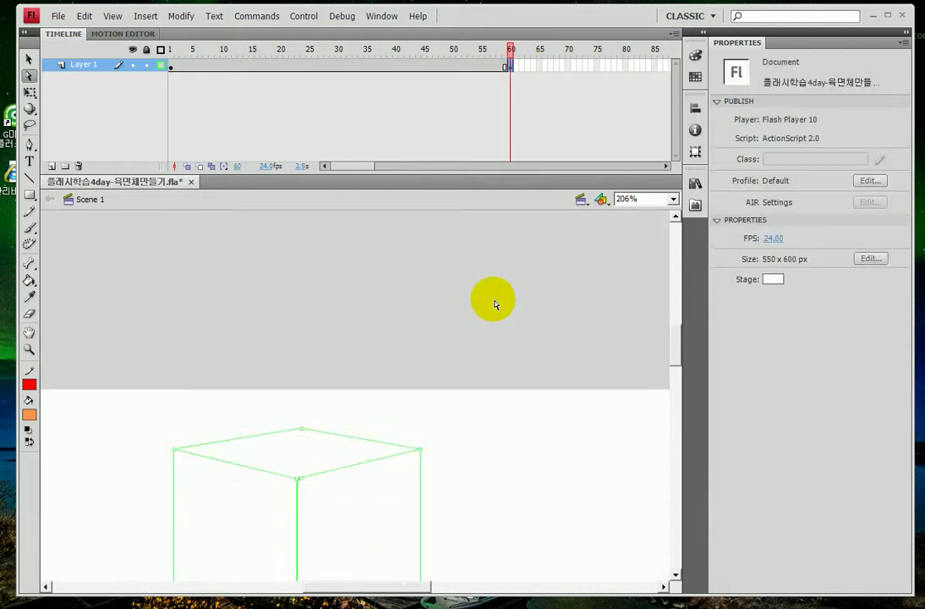
scroll(494, 304, "down", 2)
Step: Create the shape tween between the two keyframes again and check its frames with the layer's fills displayed
right_click(338, 68)
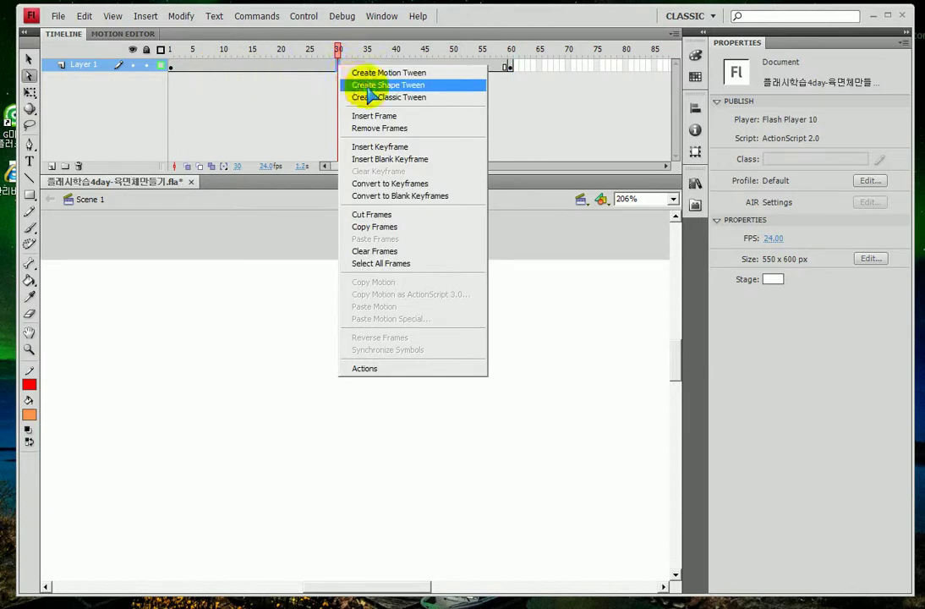
left_click(369, 85)
left_click(160, 65)
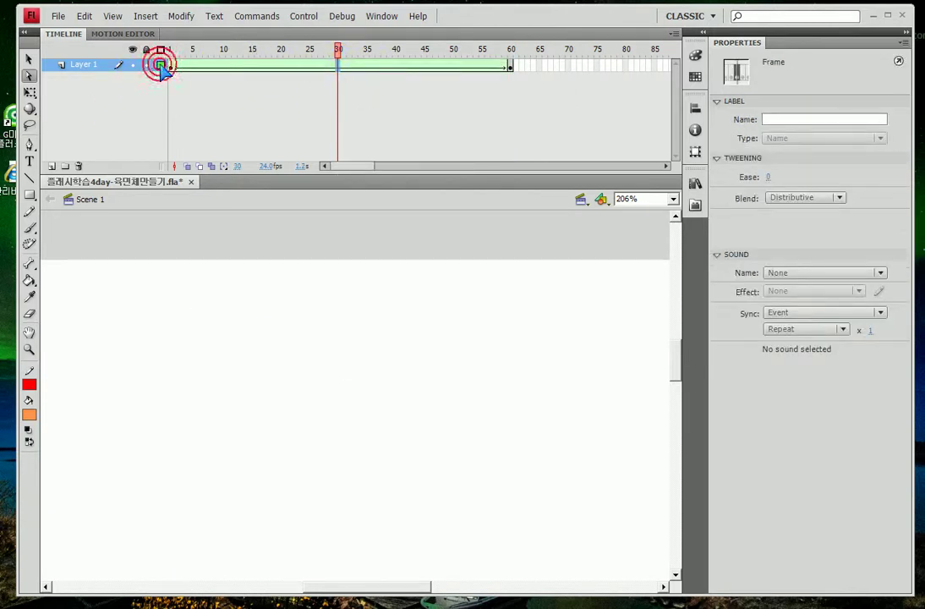
key("ctrl+1")
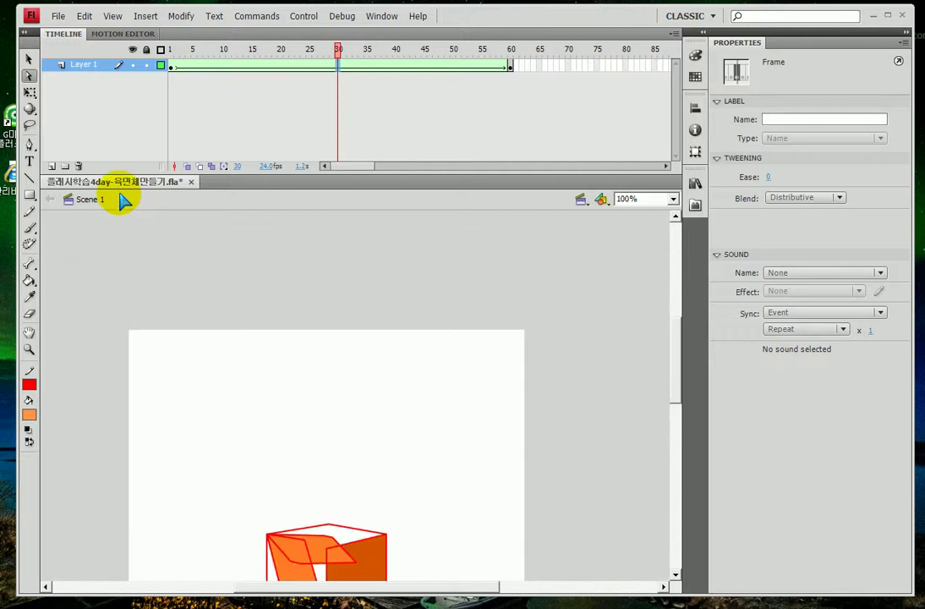
left_click(287, 295)
scroll(287, 295, "down", 3)
left_click_drag(287, 67, 223, 56)
Step: Remove the shape tween and delete the stretched cuboid's frame 60, leaving nothing selected
right_click(290, 73)
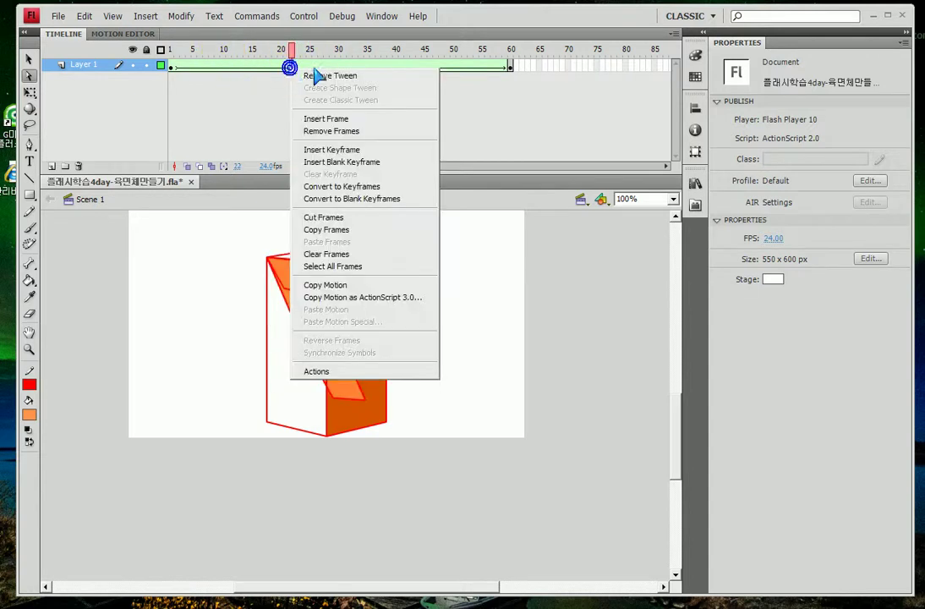
left_click(308, 78)
left_click(509, 68)
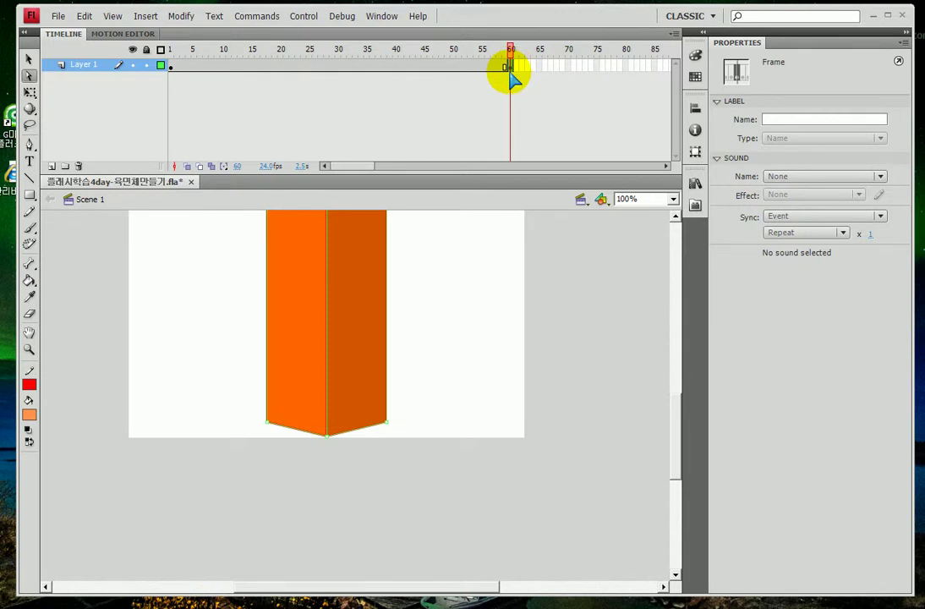
key("comma")
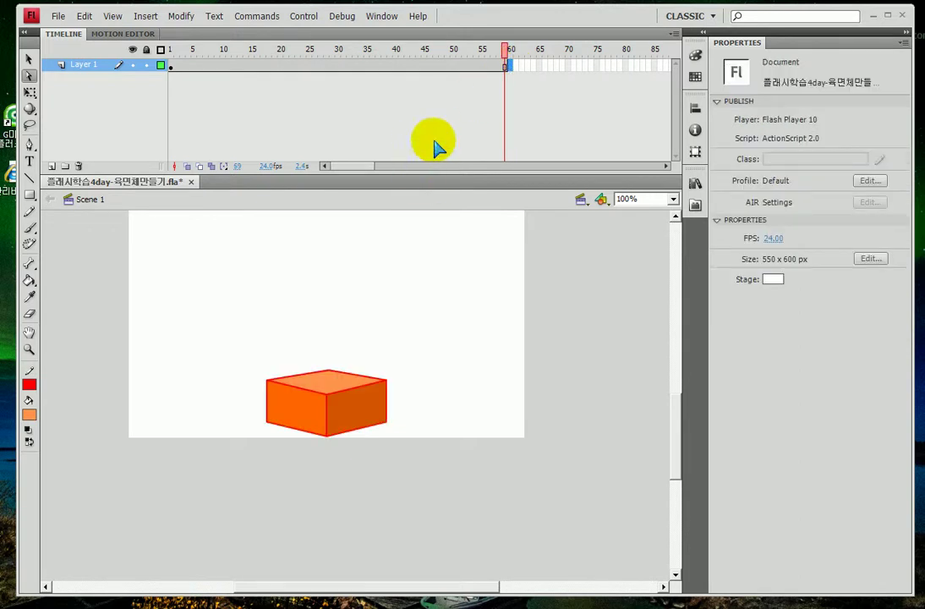
left_click(280, 292)
Step: Select the cuboid's top face with its outline and move it up 4 px, to Y 502.1
left_click(29, 348)
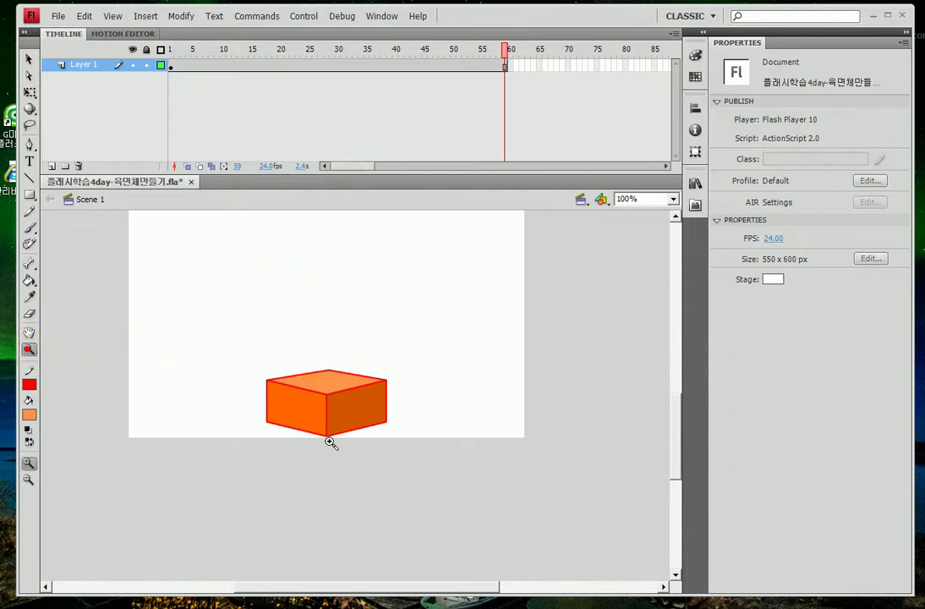
left_click_drag(243, 345, 482, 496)
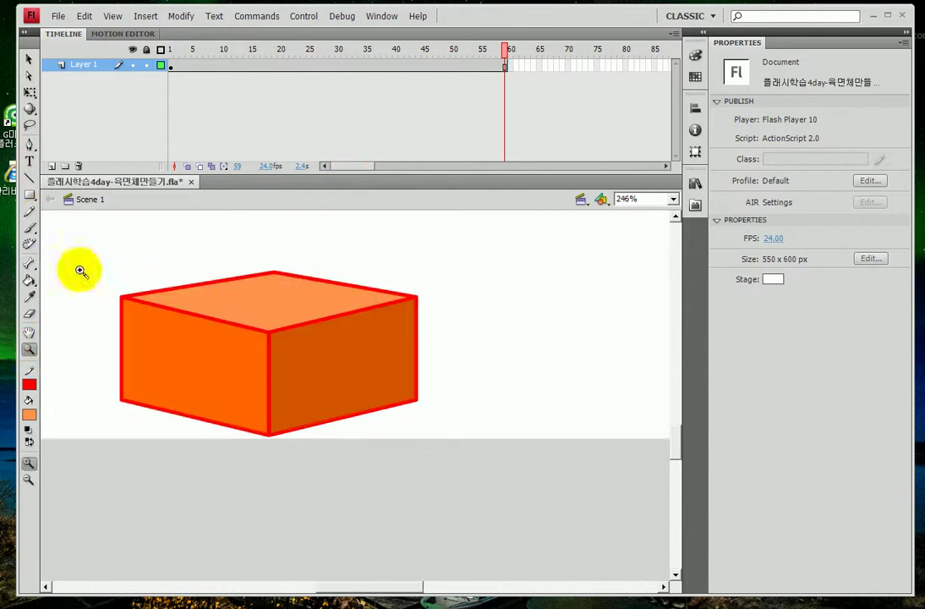
scroll(323, 379, "up", 2)
left_click(29, 59)
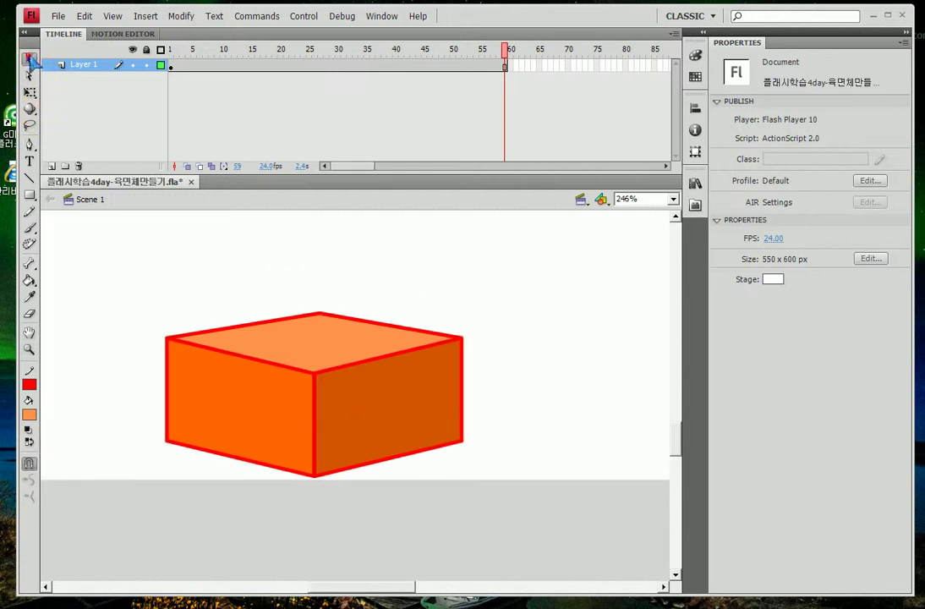
left_click(304, 321)
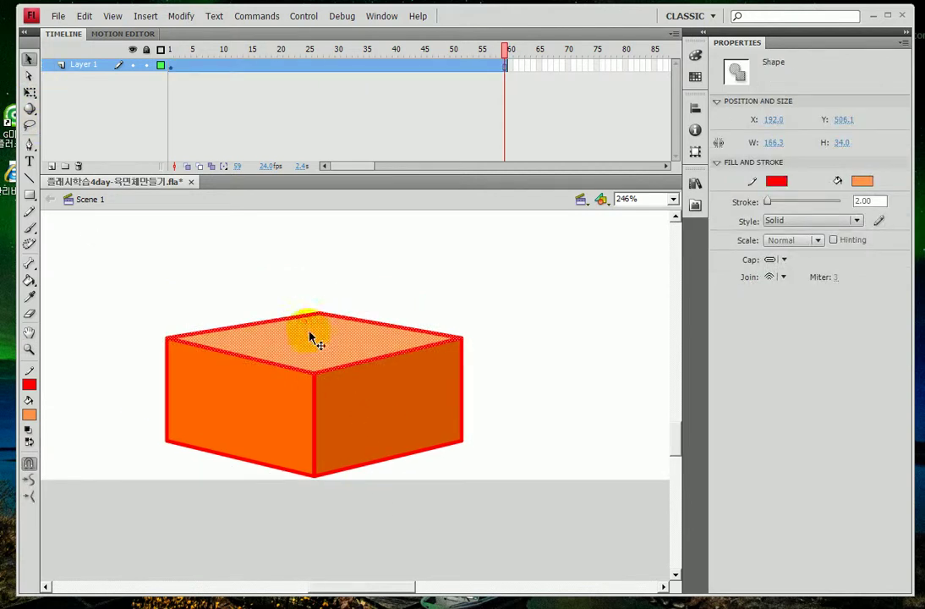
key("Up")
key("Up")
key("Up")
key("Up")
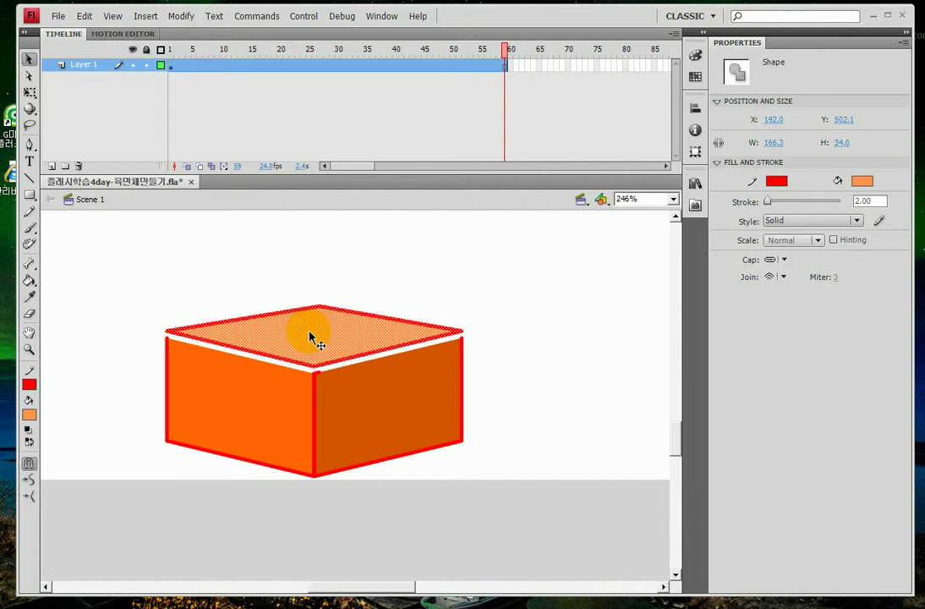
Step: Undo the top face move and all the animation edits, back to the original cuboid on a single frame
key("Return")
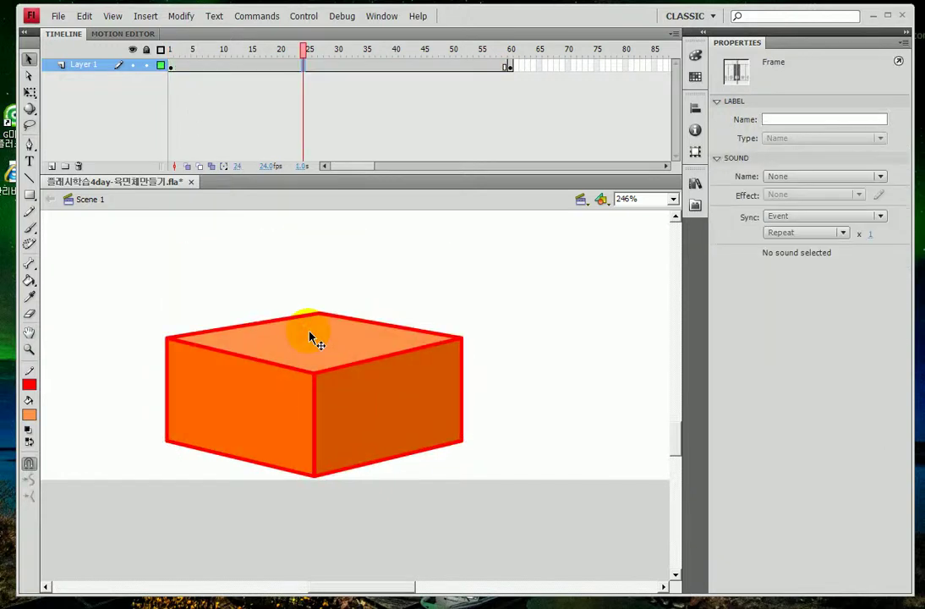
left_click(311, 338)
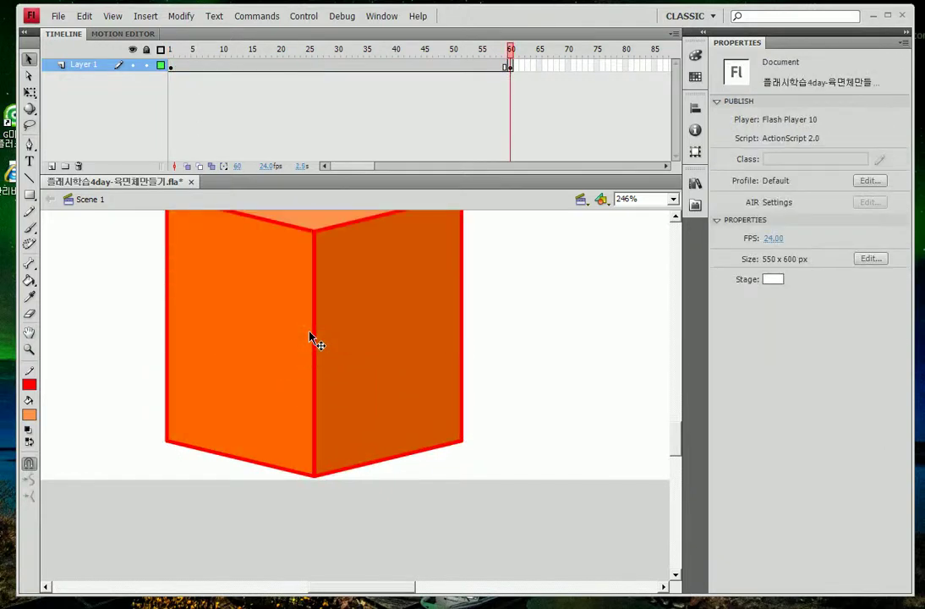
left_click(311, 338)
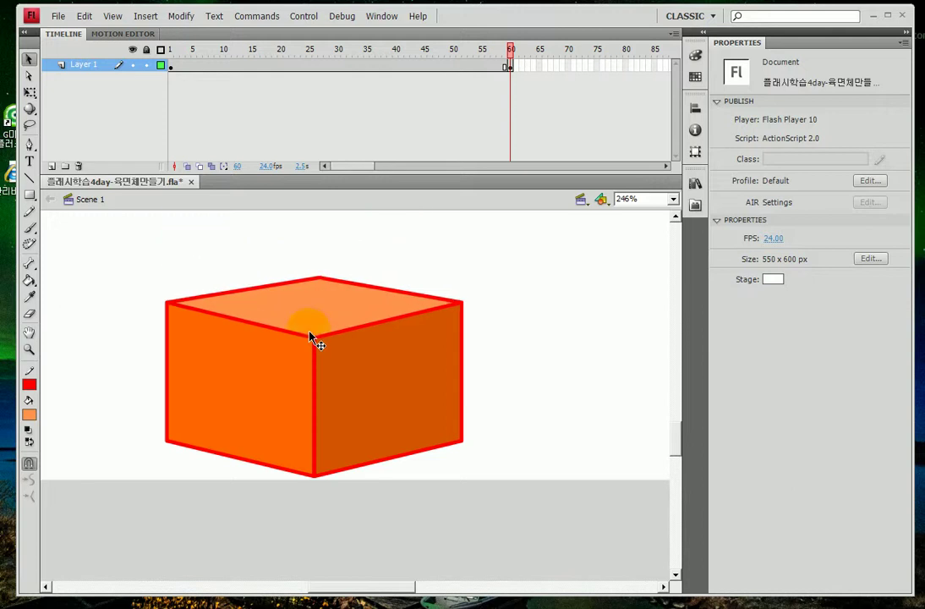
key("ctrl+z")
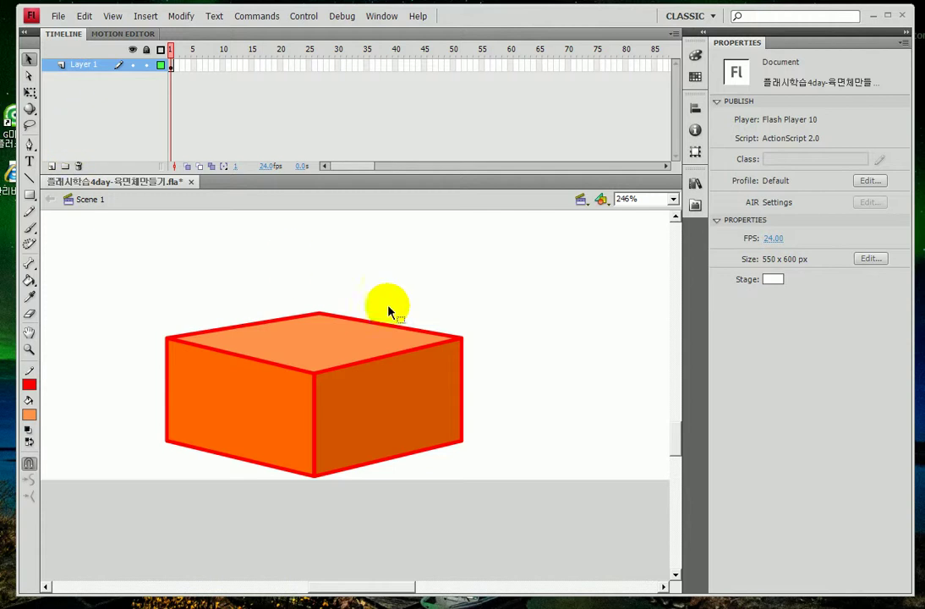
Step: Select the top face with its outline, move it up 16 px to Y 490.1, away from the side faces, and deselect it
double_click(311, 335)
key("Up")
key("Up")
key("Up")
key("Up")
key("Up")
key("Up")
key("Up")
key("Up")
key("Up")
key("Up")
key("Up")
key("Up")
key("Up")
key("Up")
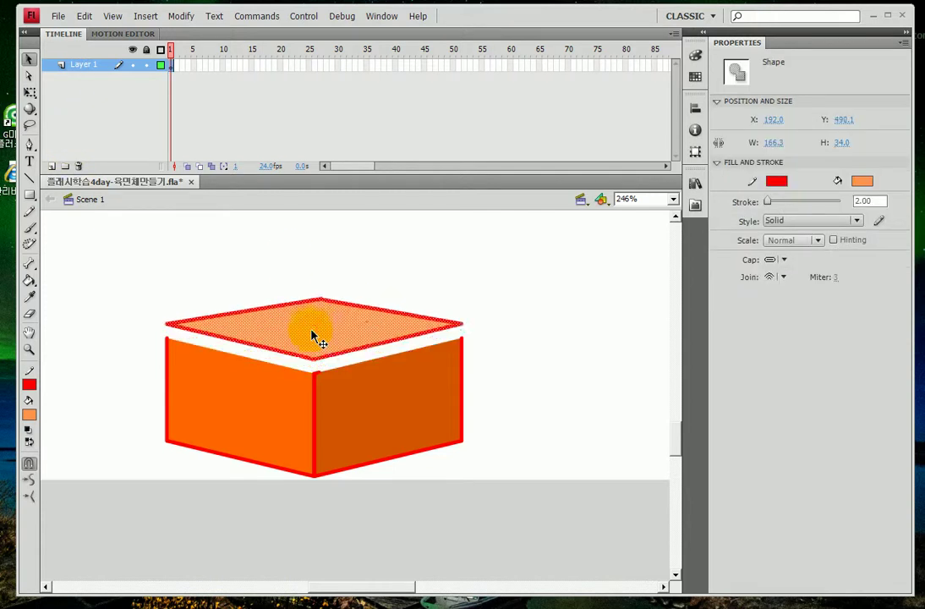
left_click(88, 224)
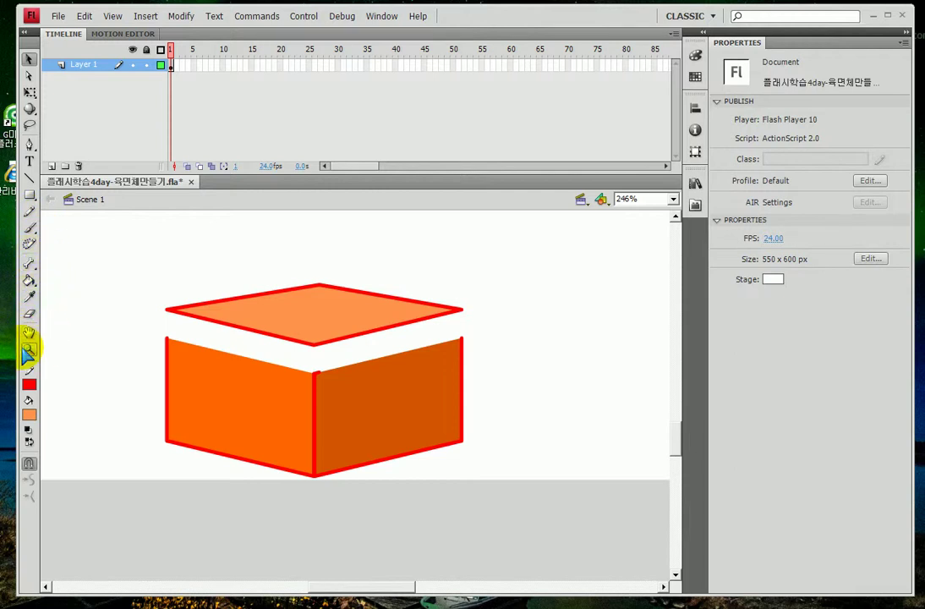
Step: Restore the red 2.00 outline along the upper edges of both side faces with the Ink Bottle tool
left_click(29, 280)
left_click(68, 296)
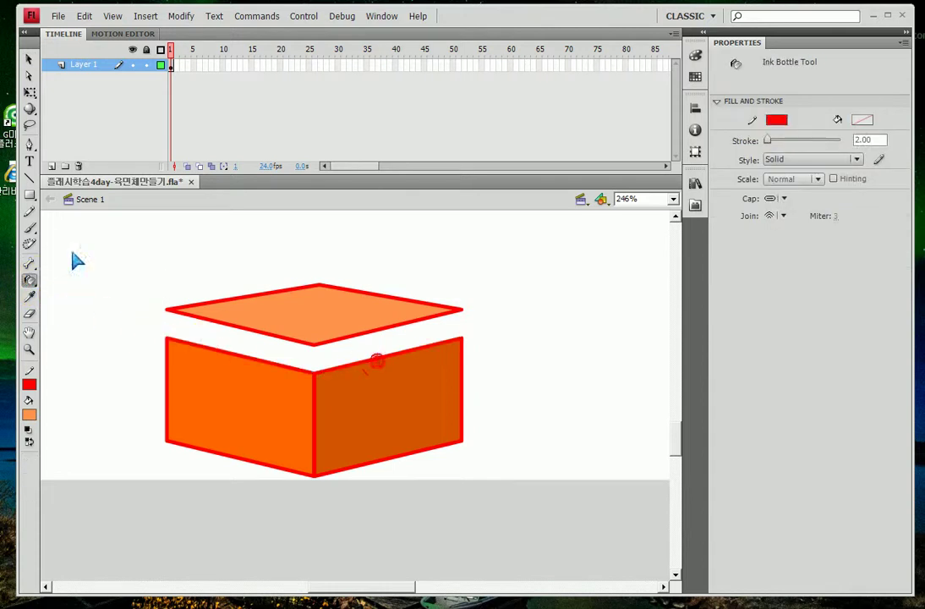
Step: Select the cuboid's separated top face with its outline and move it down to Y 504.4, close to the side faces
left_click(28, 57)
double_click(305, 299)
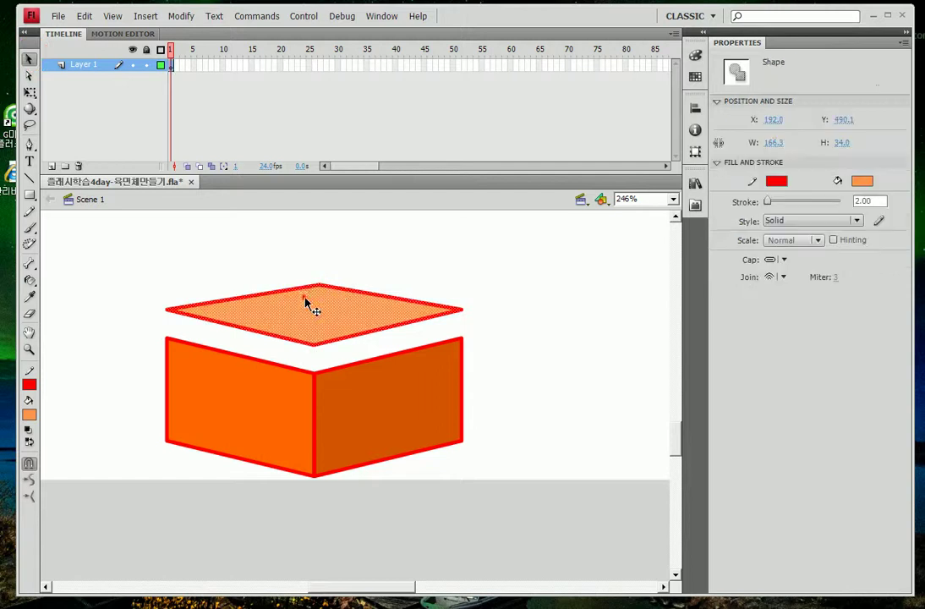
key("Down")
key("Down")
key("Down")
key("Down")
key("Down")
key("Down")
key("Down")
key("Down")
key("Down")
key("Down")
key("Down")
key("Down")
key("Down")
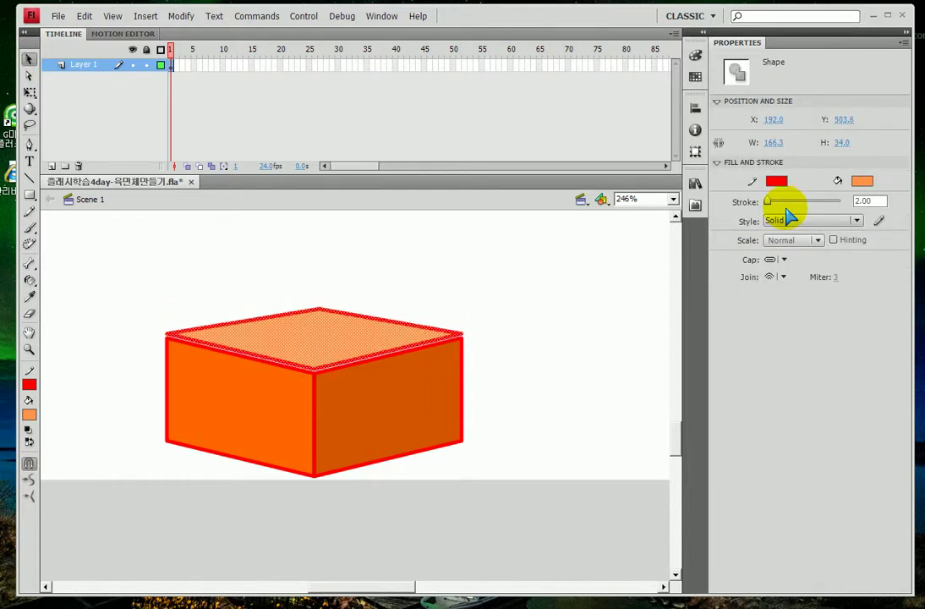
key("Down")
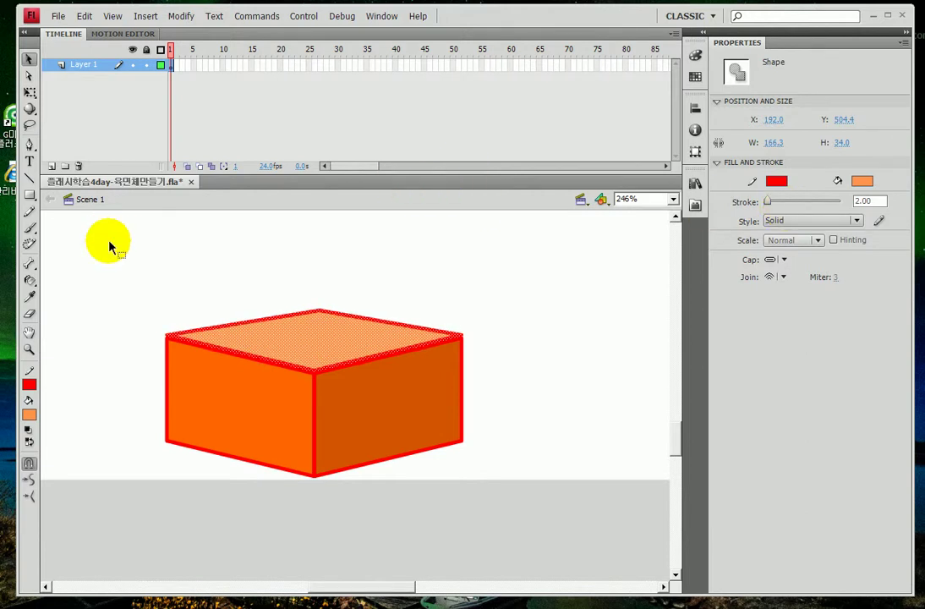
Step: Reselect the top face, shift it up and back down to Y 504.1, just above the side faces, and deselect it
left_click(102, 262)
left_click(303, 340)
key("shift+Up")
key("Down")
key("Down")
key("Down")
key("Down")
key("Down")
key("Down")
key("Down")
key("Down")
key("Down")
key("Down")
key("Down")
key("Down")
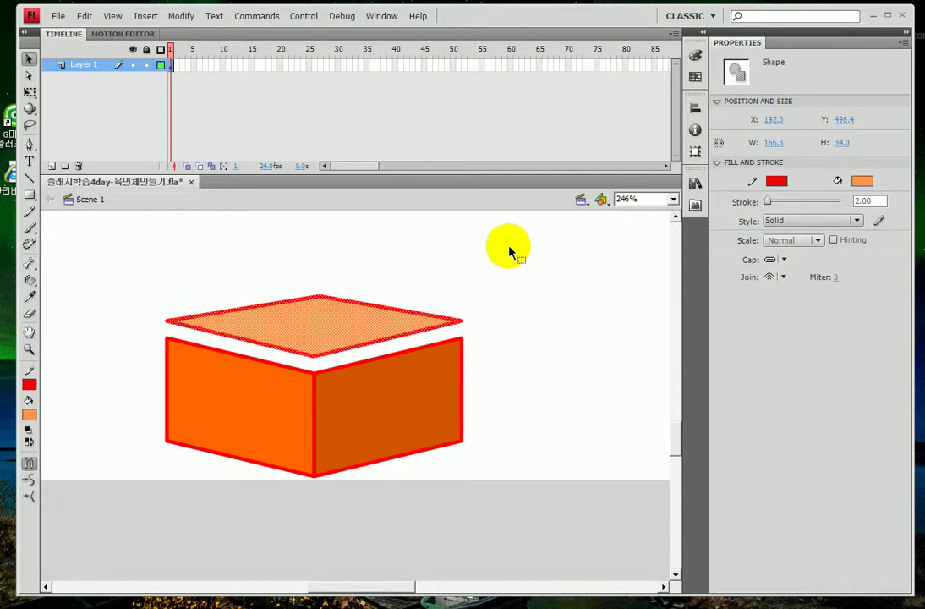
key("Up")
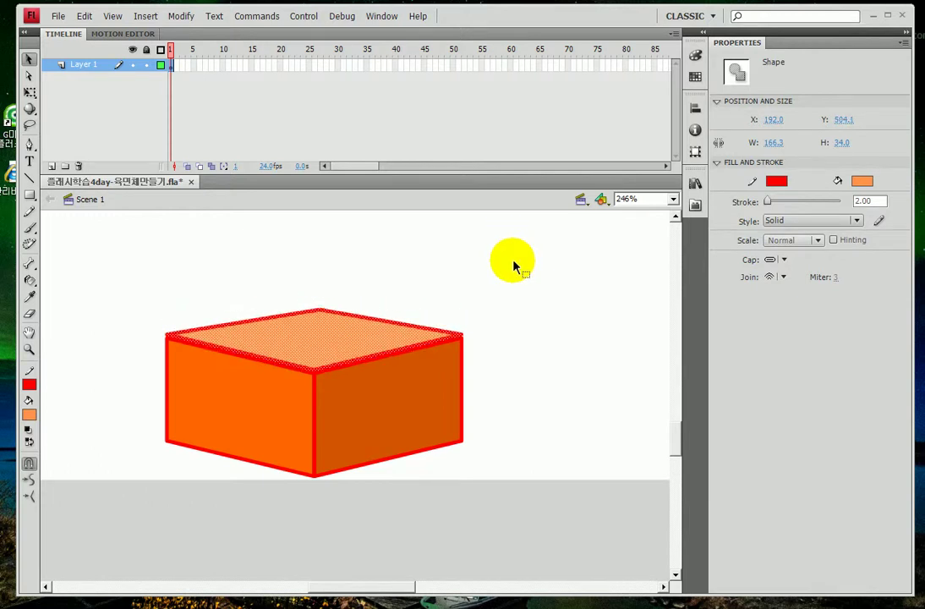
left_click(513, 266)
Step: Insert a keyframe at frame 50 of Layer 1
left_click_drag(357, 168, 378, 171)
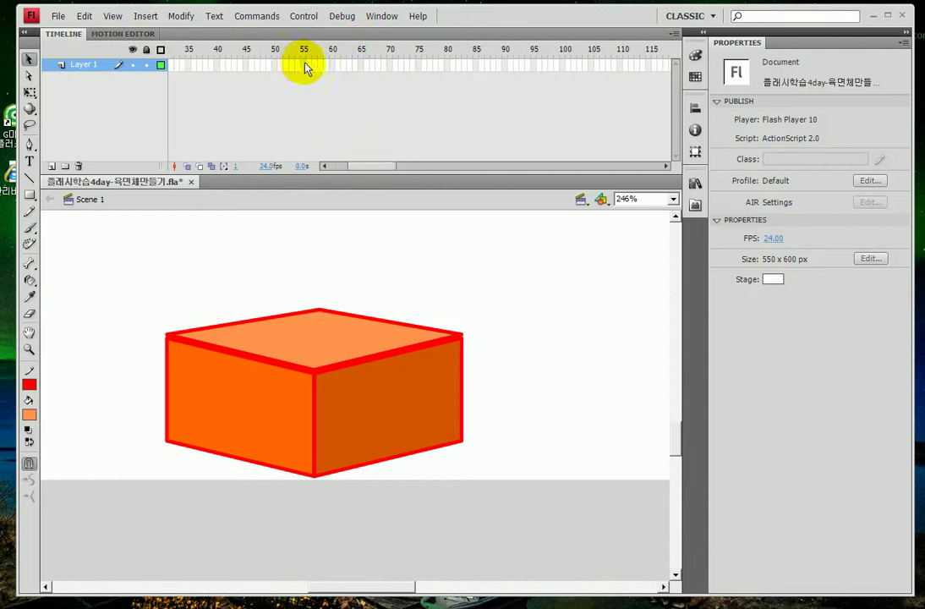
key("ctrl+1")
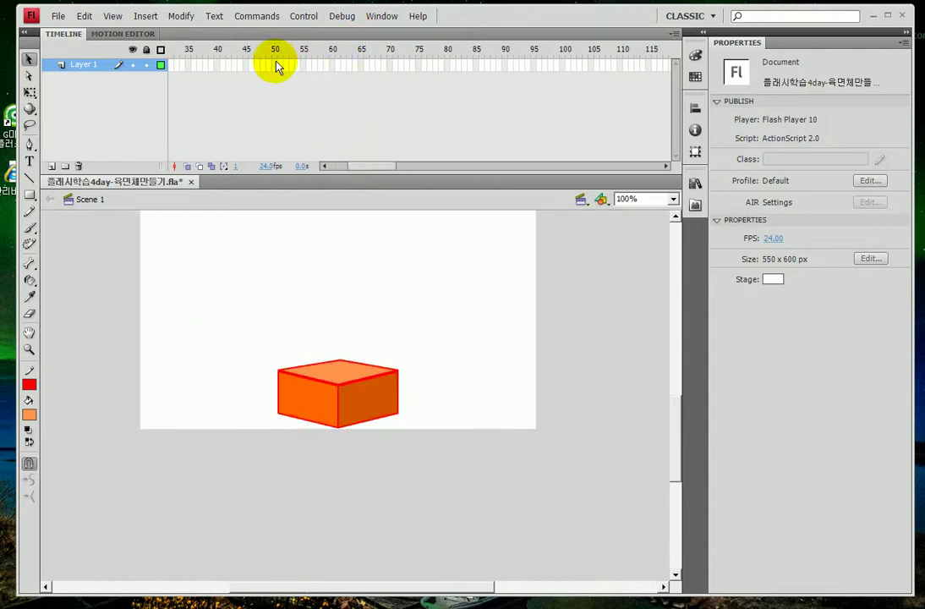
left_click_drag(361, 247, 380, 353)
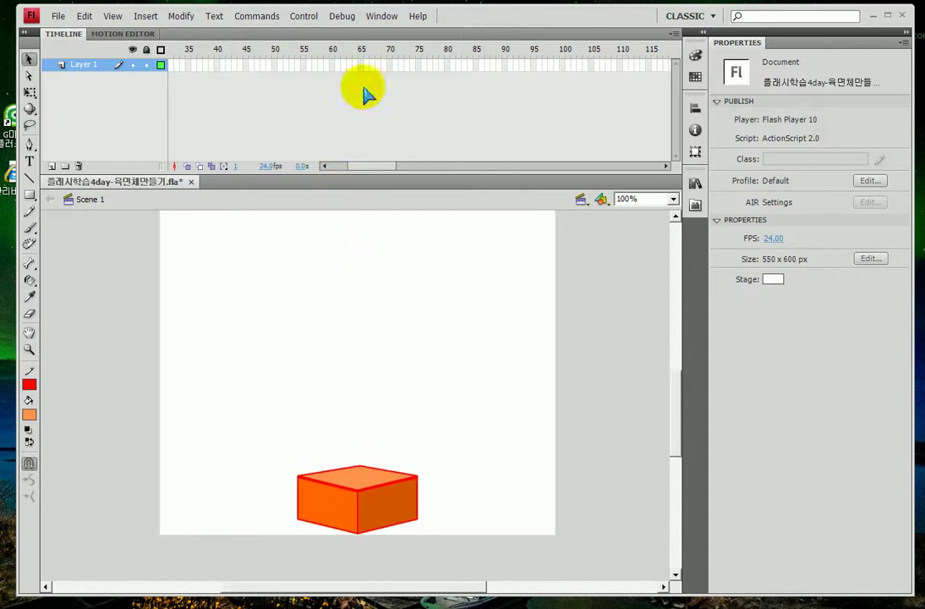
key("ctrl+minus")
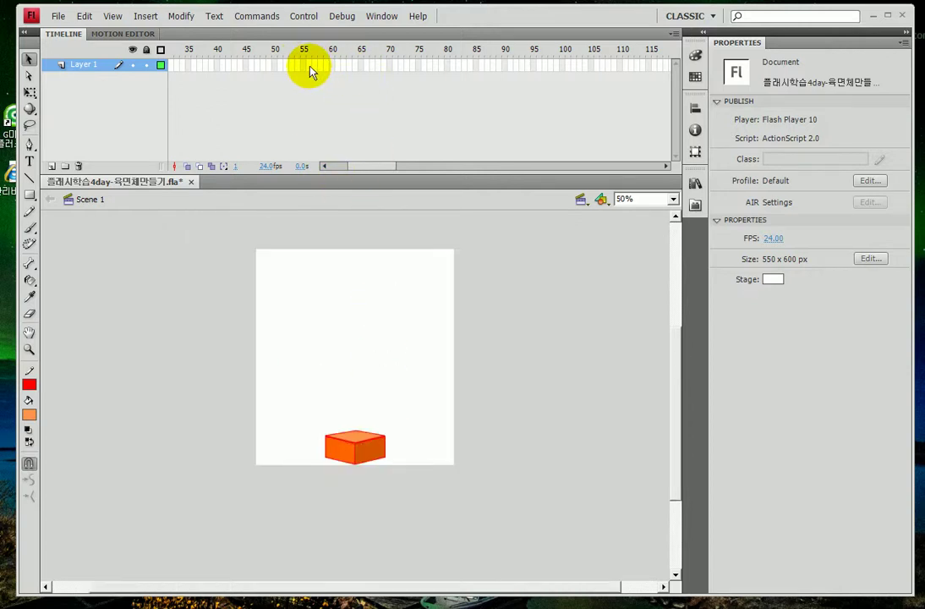
left_click(336, 166)
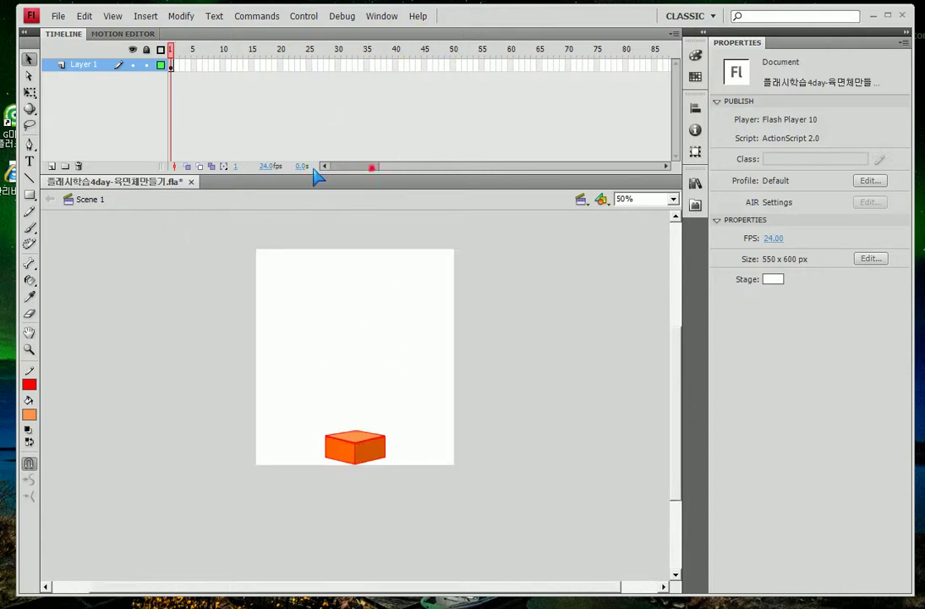
left_click(455, 66)
key("F6")
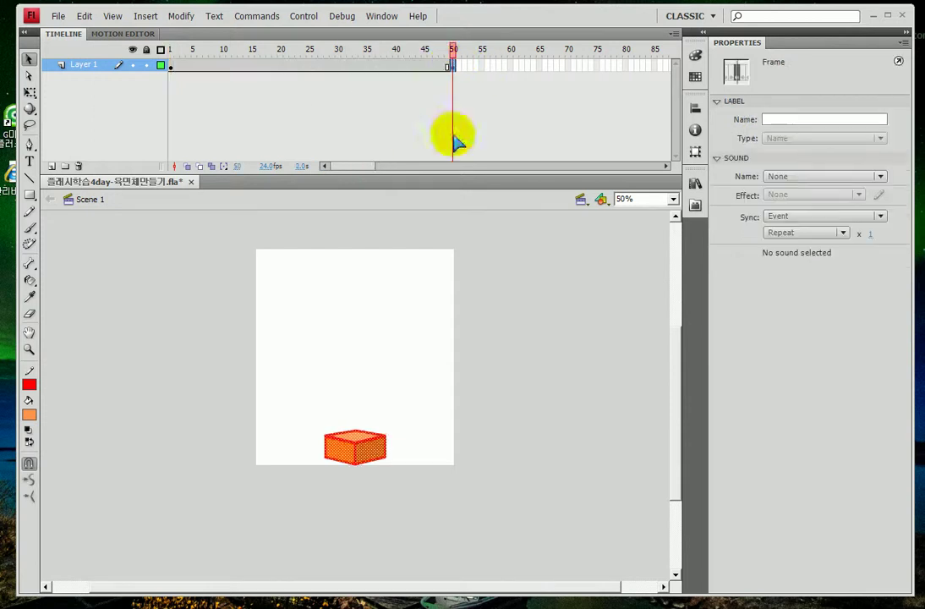
Step: At frame 50, subselect the cuboid's upper corner points and move them up to stretch it into a column nearly reaching the stage's upper edge
left_click(29, 75)
left_click_drag(272, 395, 416, 451)
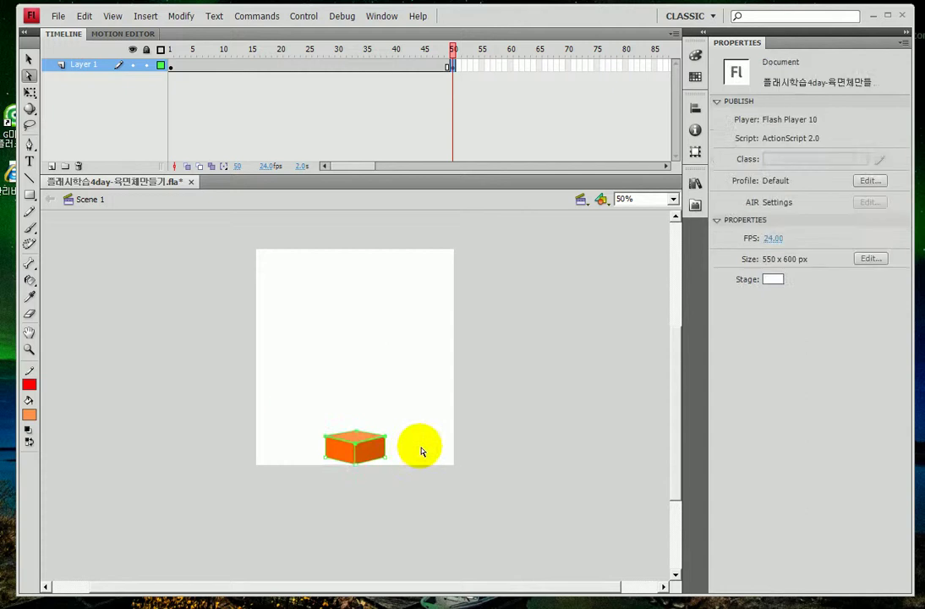
key("shift+Up")
key("shift+Up")
key("shift+Up")
key("shift+Up")
key("shift+Up")
key("shift+Up")
key("shift+Up")
key("shift+Up")
key("shift+Up")
key("shift+Up")
key("shift+Up")
key("shift+Up")
key("shift+Up")
key("shift+Up")
key("shift+Up")
key("shift+Up")
key("shift+Up")
key("shift+Up")
key("shift+Up")
key("shift+Up")
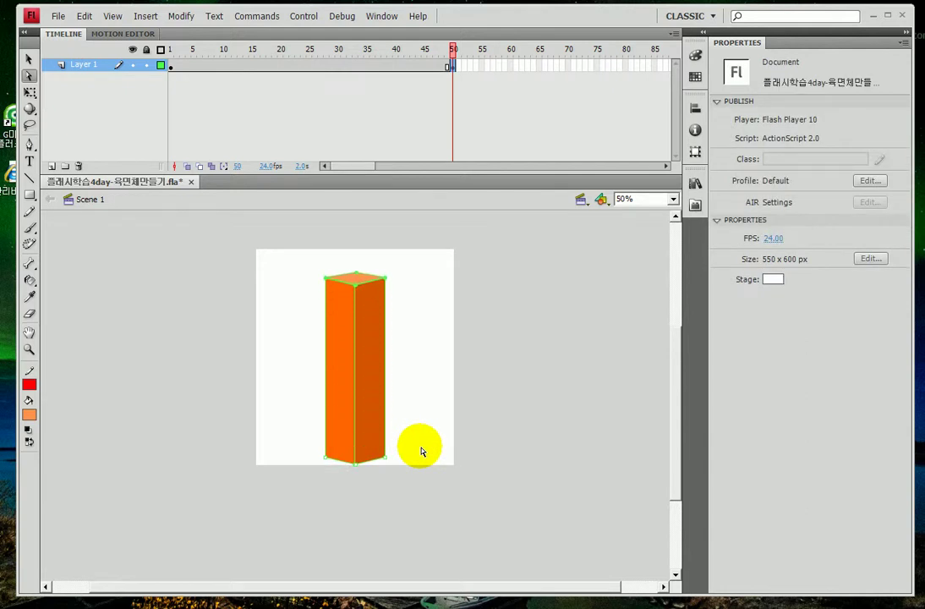
Step: Create a shape tween between frames 1 and 50 and preview it by scrubbing the timeline
right_click(304, 66)
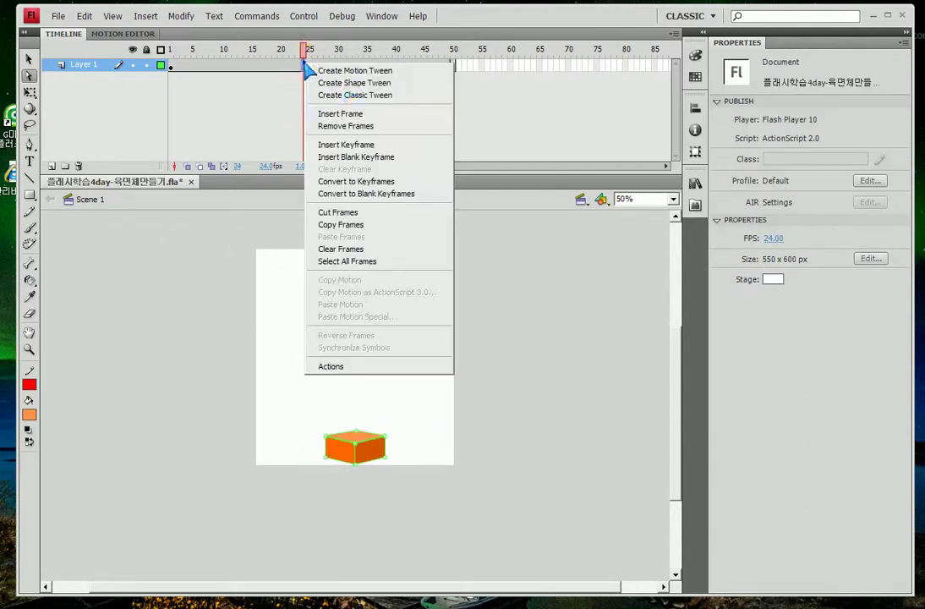
left_click(349, 83)
left_click_drag(229, 59, 291, 61)
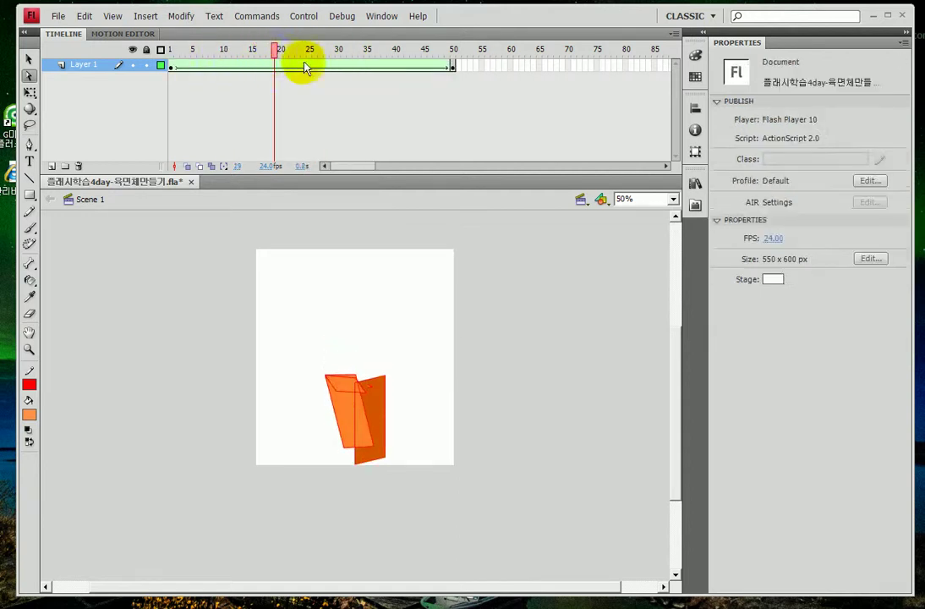
Step: Remove the shape tween and clear the keyframe at frame 50
right_click(304, 66)
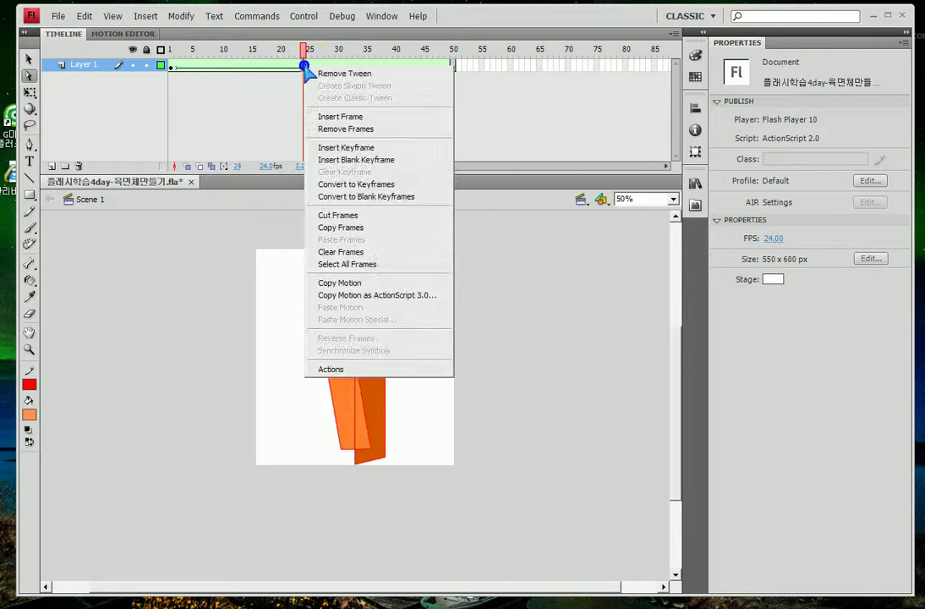
left_click(355, 74)
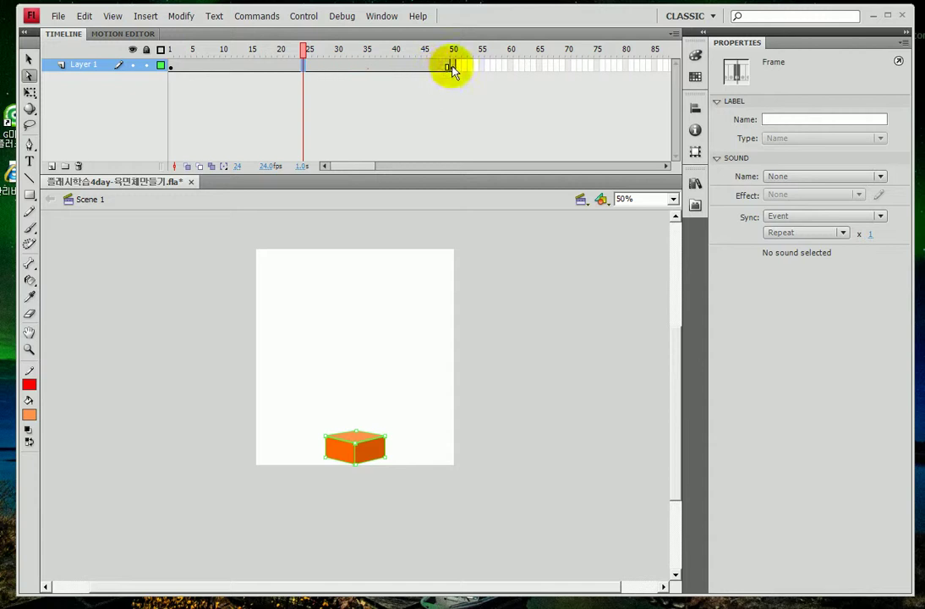
left_click(451, 67)
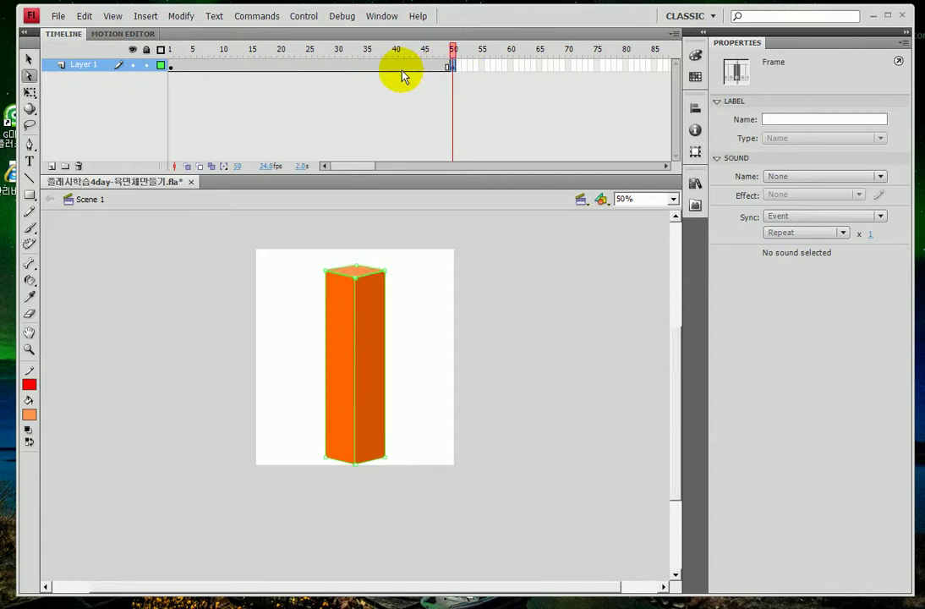
right_click(452, 68)
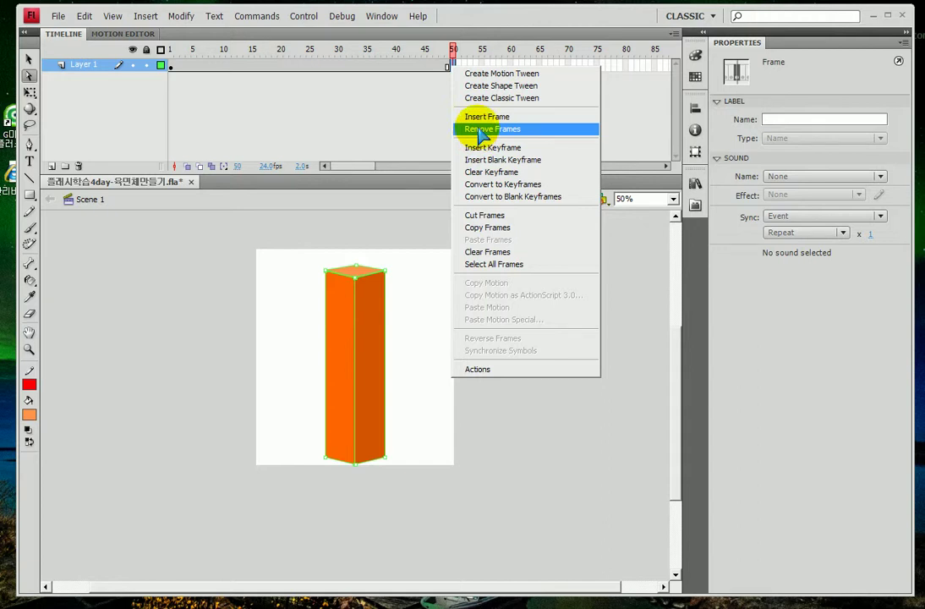
left_click(476, 172)
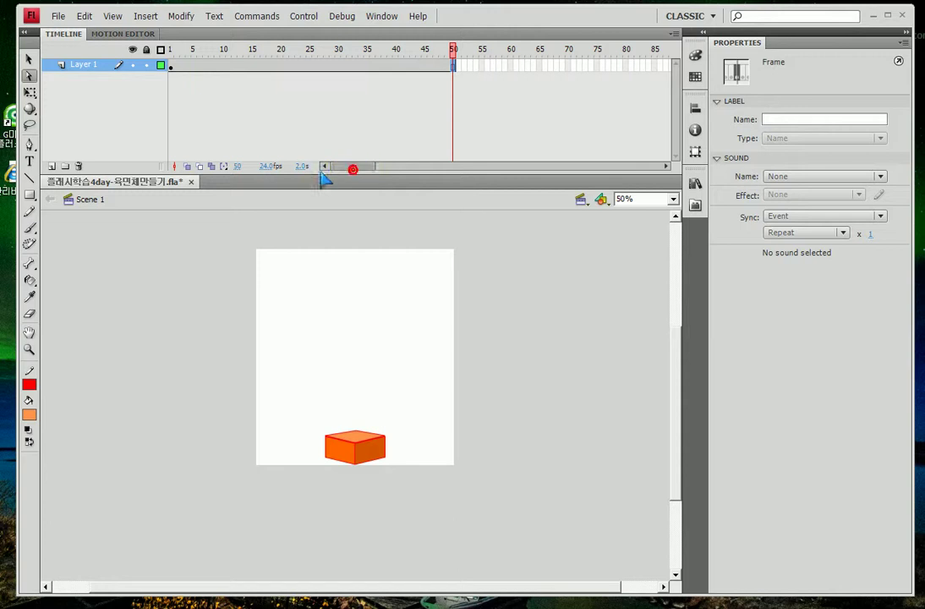
Step: Select the cuboid's top face with its outline and move it up to Y 487.6, away from the side faces
left_click(29, 349)
left_click_drag(278, 406, 444, 492)
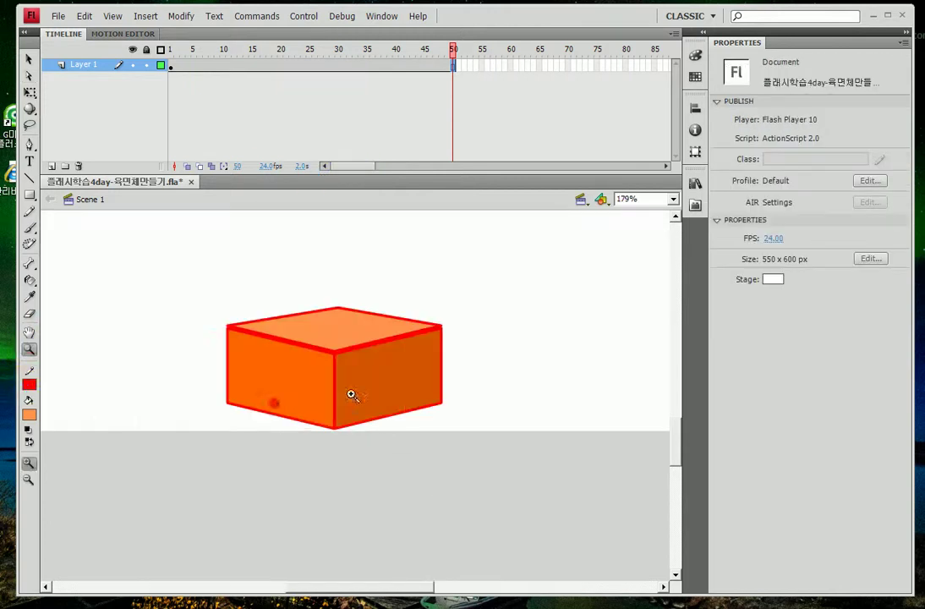
left_click(336, 335)
key("Up")
key("Up")
key("Up")
key("Up")
key("Up")
key("Up")
key("Up")
key("Up")
key("Up")
key("Up")
key("Up")
key("Up")
key("Up")
key("Up")
key("Up")
key("Up")
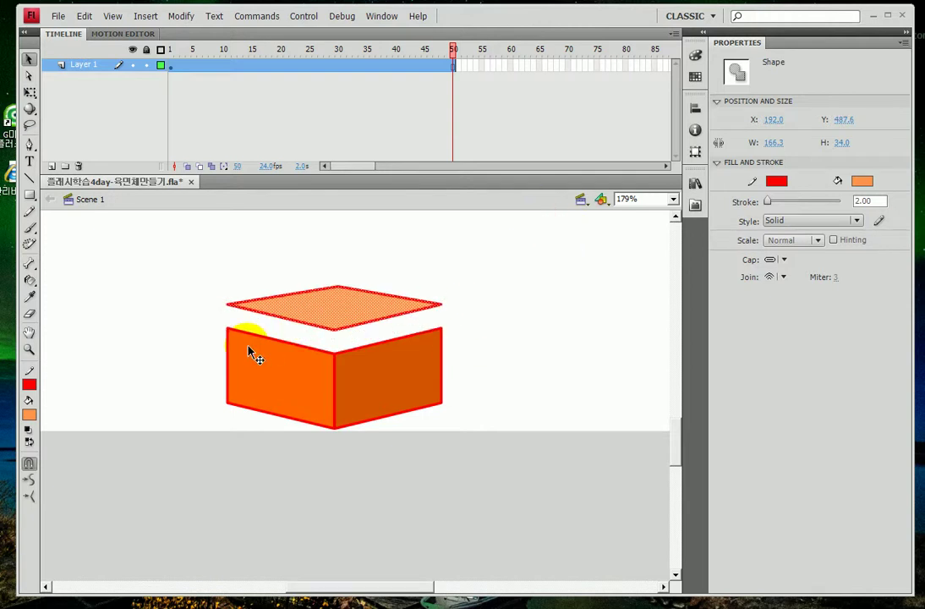
Step: Separate the left side face with its outline from the right face, place it at X 190.9 and deselect it
left_click(274, 380)
key("Left")
key("Left")
key("Left")
key("Left")
key("Left")
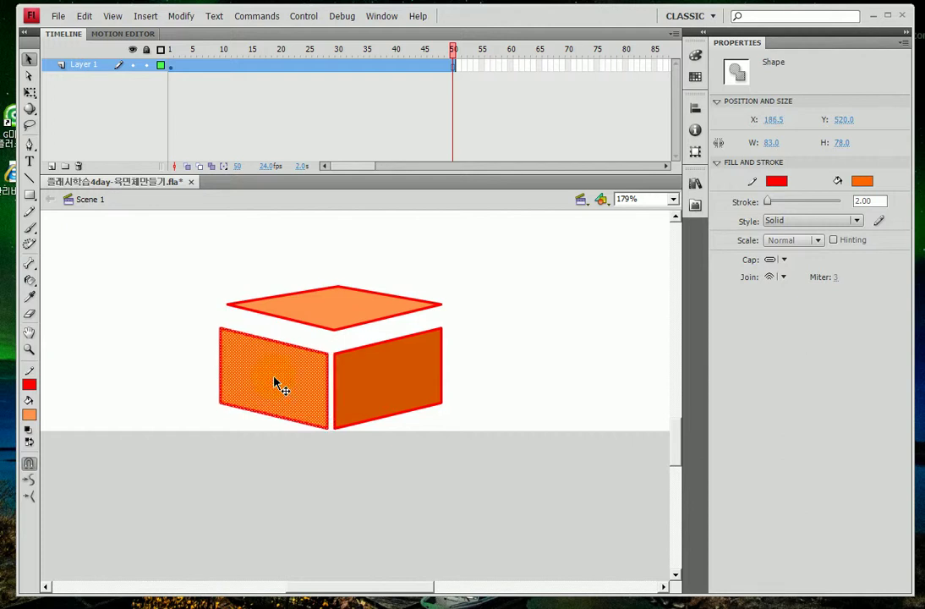
key("Right")
key("Right")
key("Left")
key("Left")
key("Left")
key("Left")
key("Left")
key("Left")
key("Left")
key("Left")
key("Left")
key("Right")
key("Right")
key("Right")
key("Right")
key("Right")
key("Right")
key("Right")
key("Right")
key("Right")
key("Right")
key("Right")
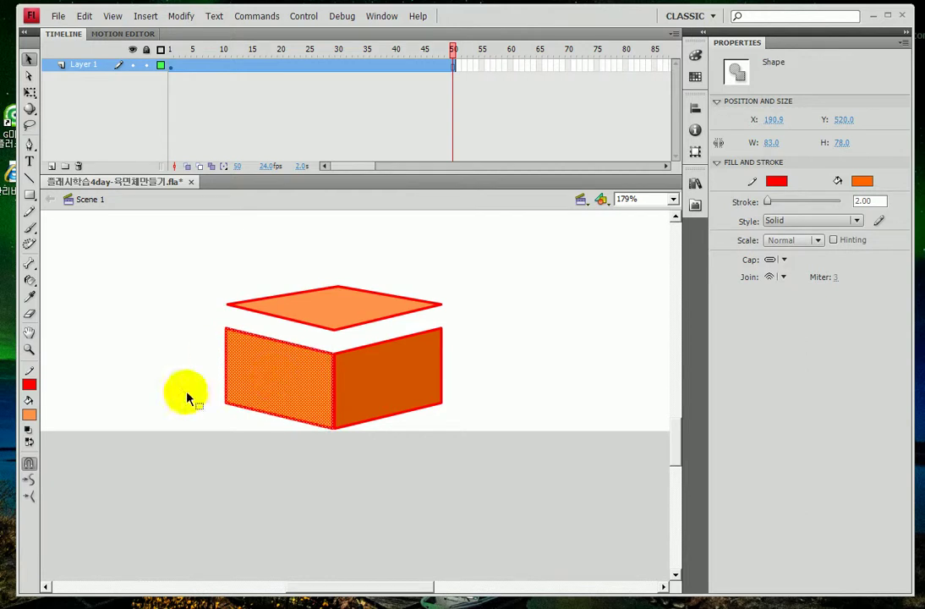
left_click(167, 344)
Step: Select the top face with its outline and move it back down, leaving a narrow gap above the side faces
left_click(326, 314)
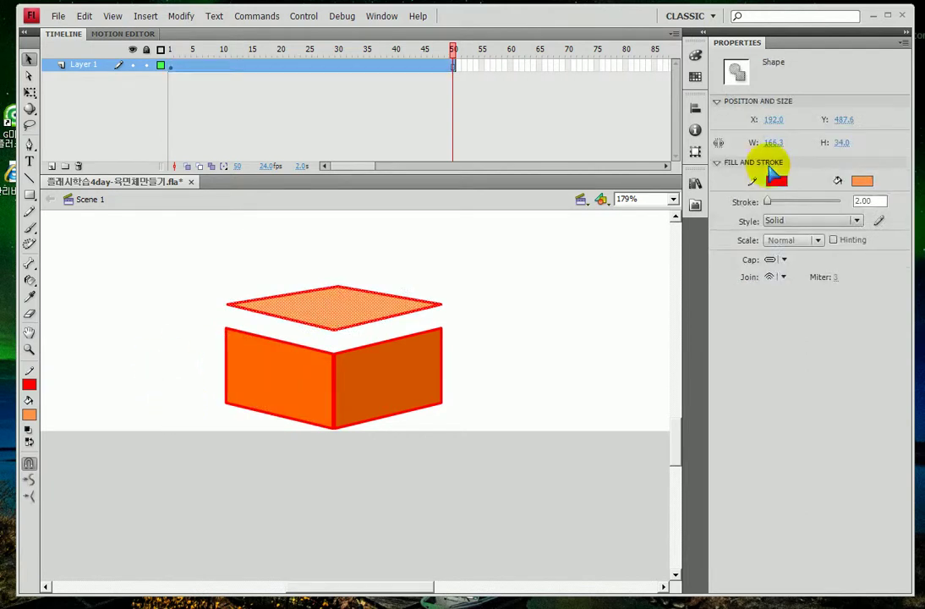
key("Down")
key("Down")
key("Down")
key("Down")
key("Down")
key("Down")
key("Down")
key("Down")
key("Down")
key("Down")
key("Down")
key("Down")
key("Down")
key("Down")
key("Down")
key("Down")
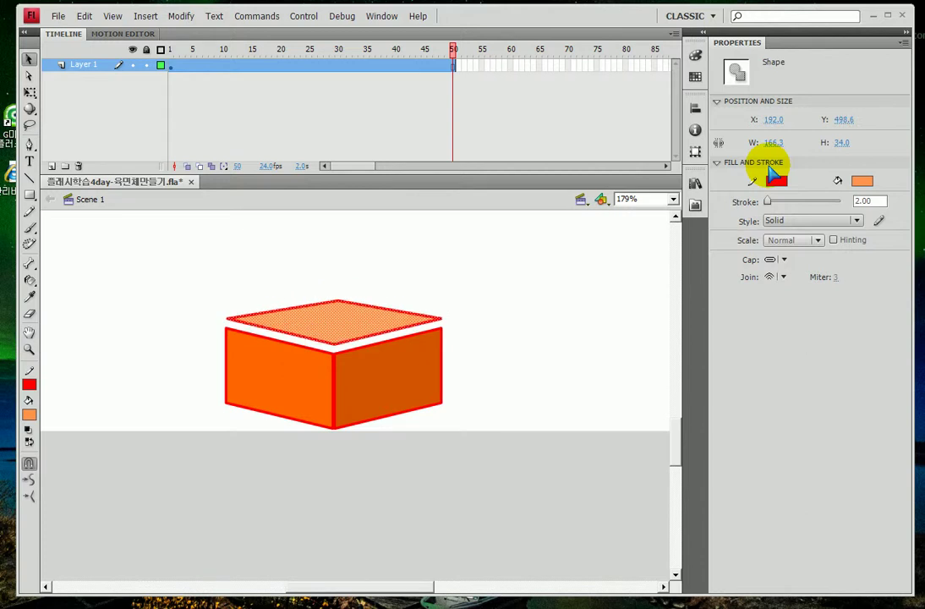
Step: Examine the gaps between the cuboid's three faces with Layer 1 shown as outlines, and restore the filled display at 100% zoom
left_click(160, 65)
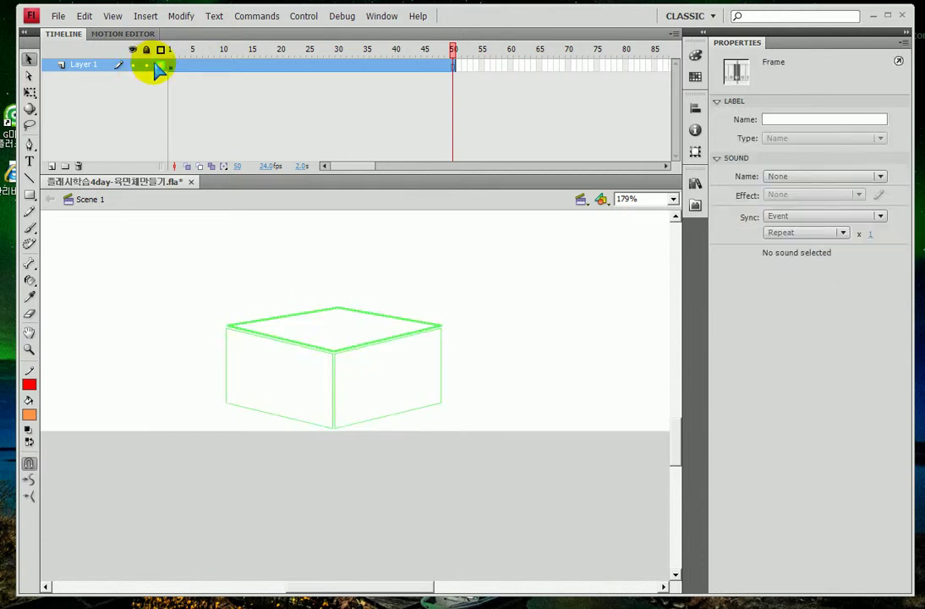
left_click(120, 364)
left_click(29, 349)
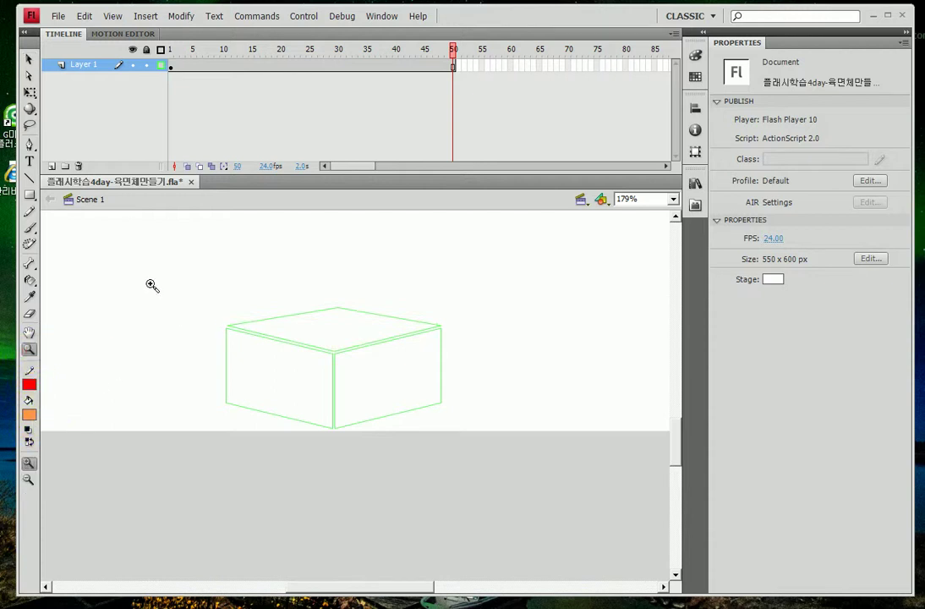
left_click(149, 284)
left_click(29, 60)
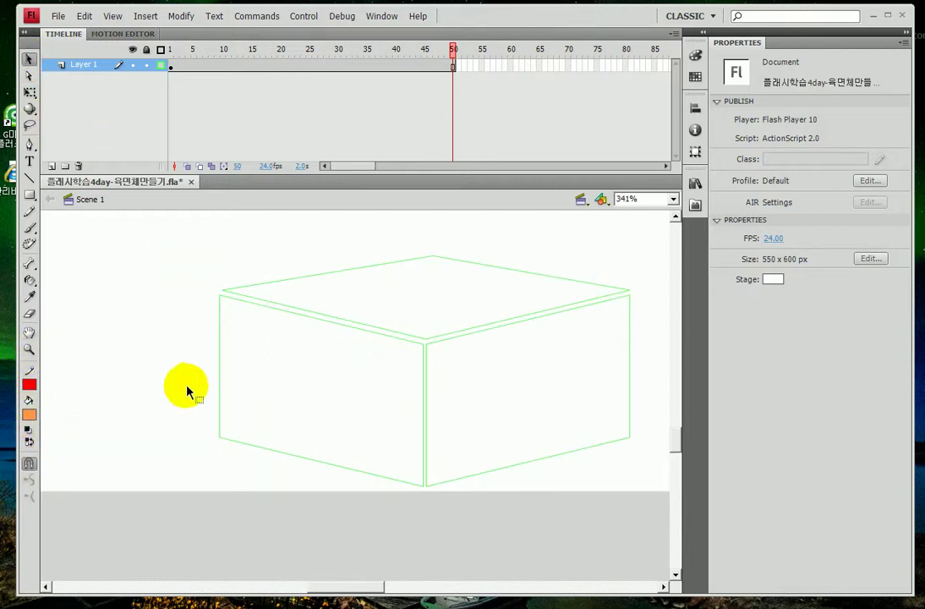
left_click(29, 77)
left_click_drag(177, 361, 268, 401)
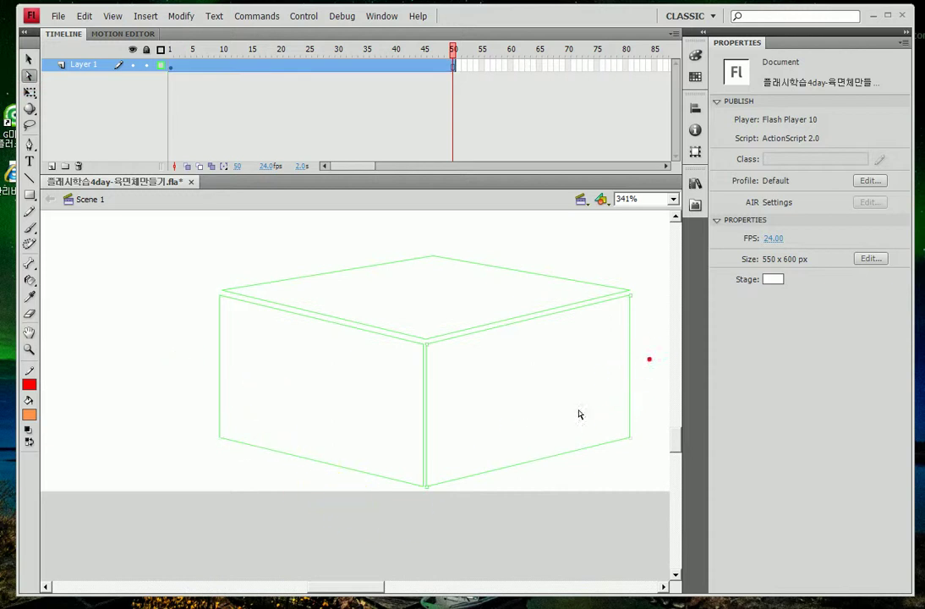
key("ctrl+1")
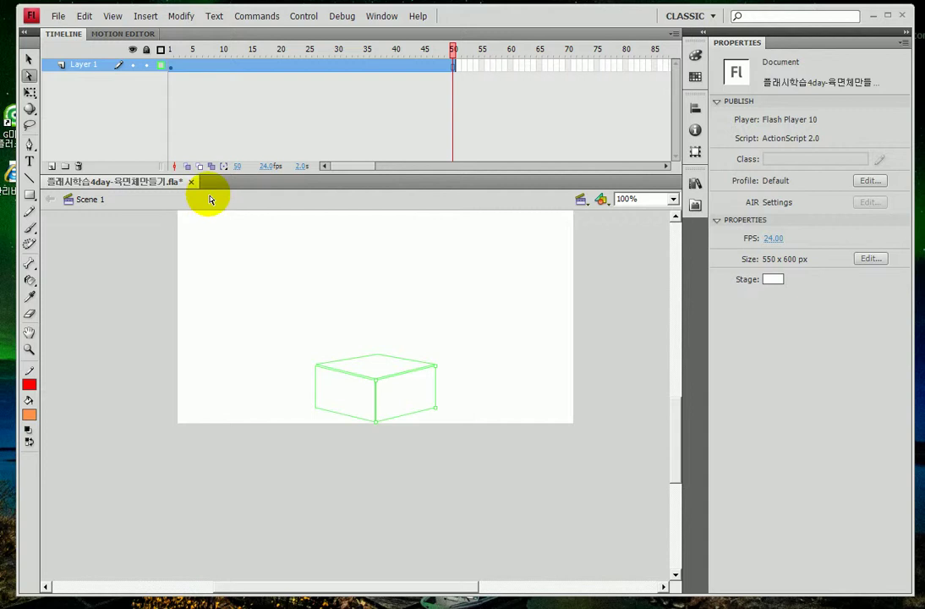
left_click(163, 65)
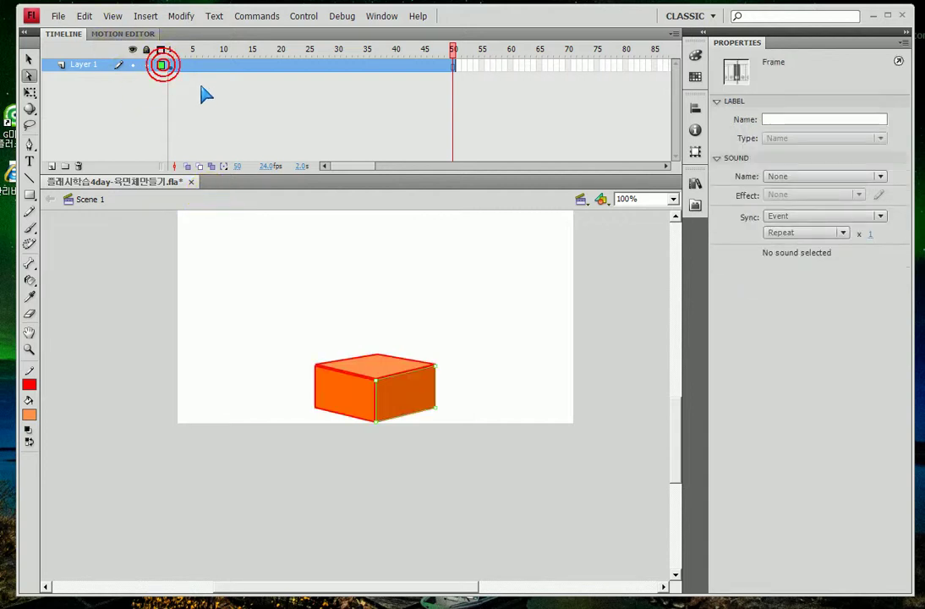
Step: Insert a keyframe at frame 50 of Layer 1 and deselect the cuboid on the stage
left_click(200, 98)
left_click(453, 66)
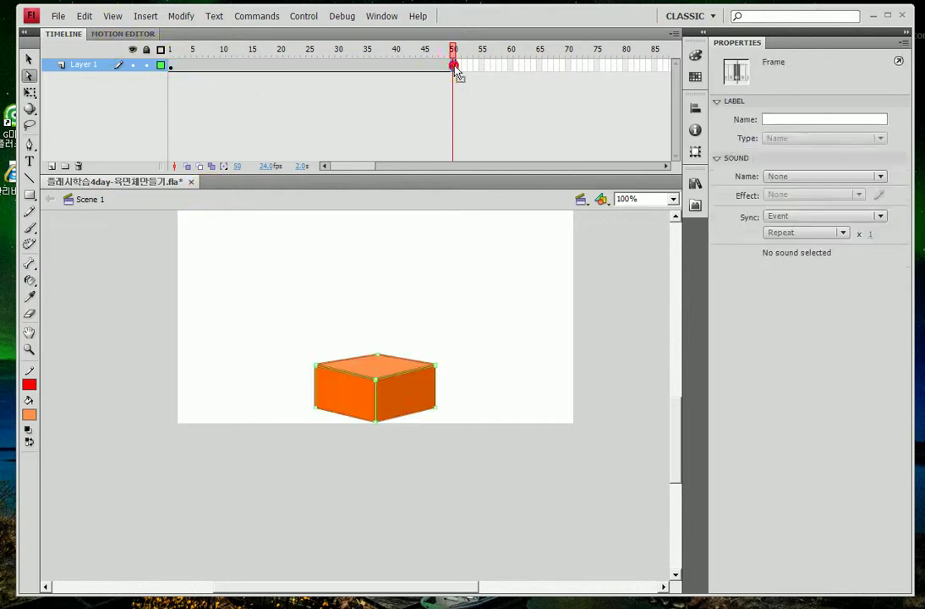
left_click(492, 388)
Step: Select the cuboid's upper corner points at frame 50 and nudge them up to stretch it into a tall column
left_click_drag(268, 386, 472, 457)
key("shift+Up")
key("shift+Up")
key("shift+Up")
key("shift+Up")
key("shift+Up")
key("shift+Up")
key("shift+Up")
key("shift+Up")
key("shift+Up")
key("shift+Up")
key("shift+Up")
key("shift+Up")
key("shift+Up")
key("shift+Up")
key("shift+Up")
key("shift+Up")
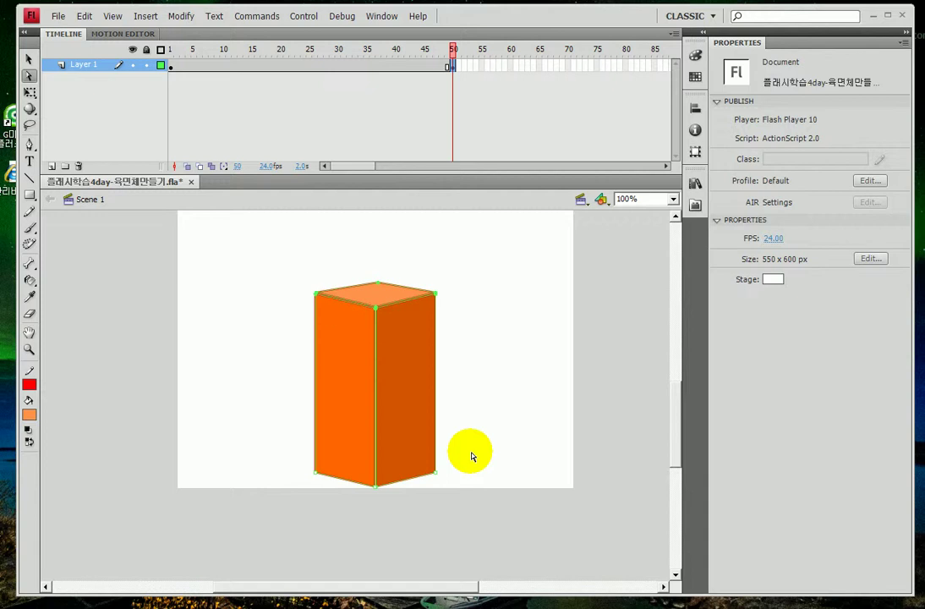
Step: Create a shape tween between the keyframes at frames 1 and 50 and preview it by scrubbing to frame 37
right_click(297, 65)
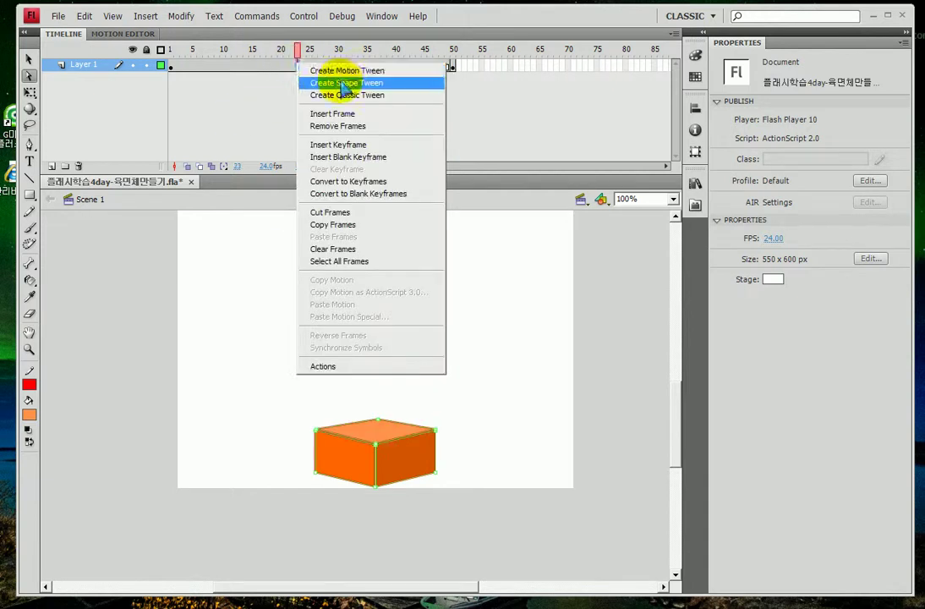
left_click(340, 83)
left_click_drag(181, 50, 378, 57)
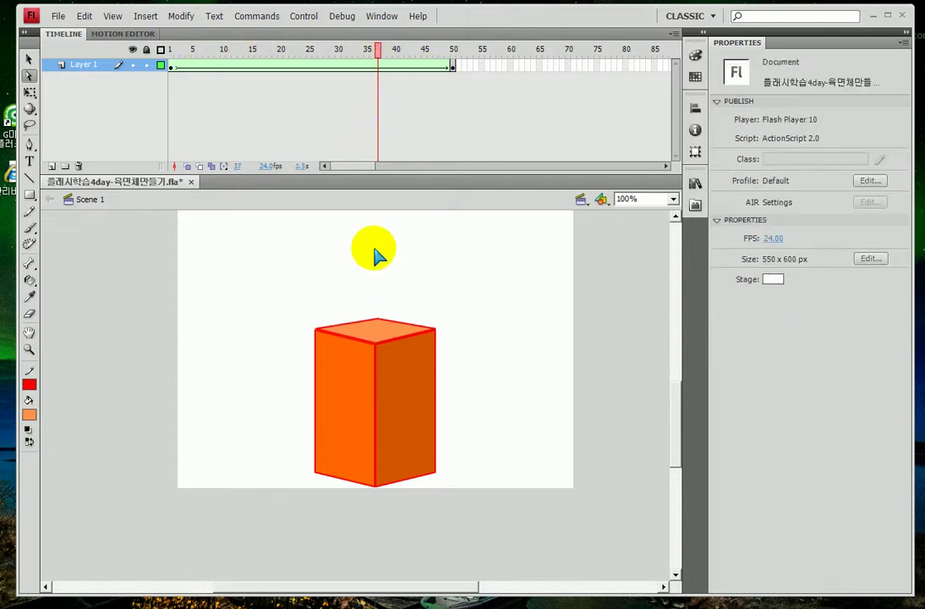
Step: Inspect the tweened cuboid's face gaps at frame 37 as zoomed-in outlines, and return to the filled display at 100% zoom
left_click(161, 64)
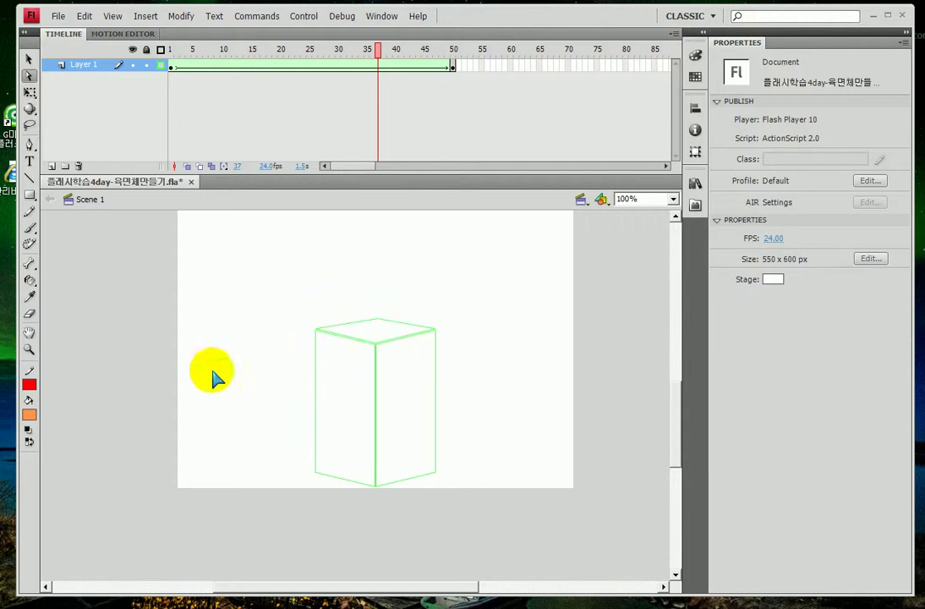
left_click(29, 349)
left_click(339, 318)
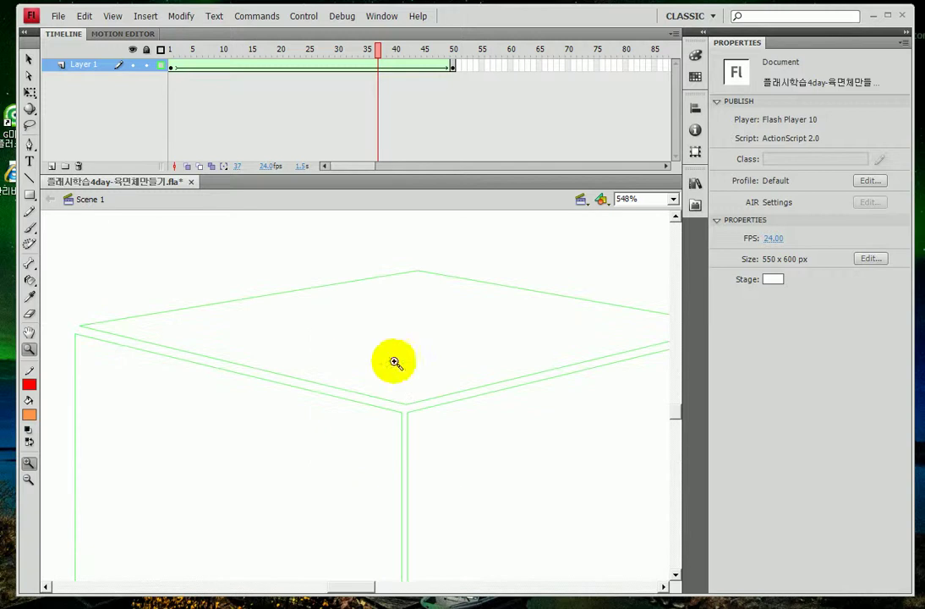
double_click(28, 348)
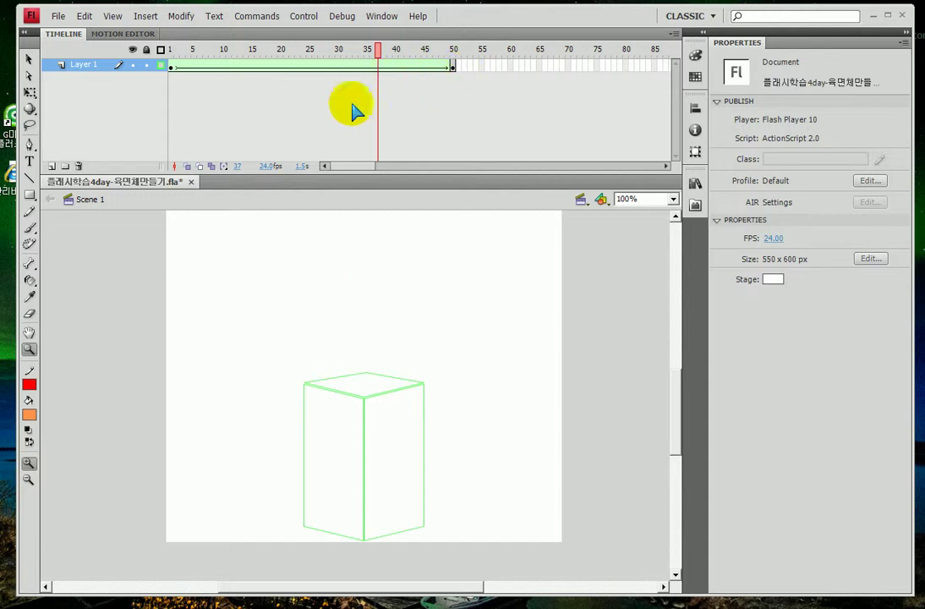
left_click(161, 65)
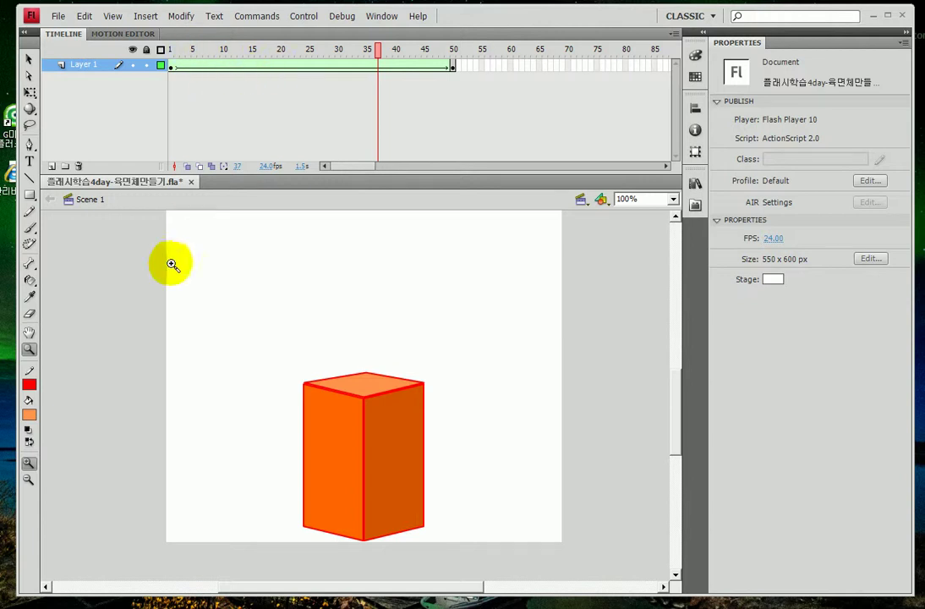
Step: Save the document, test the movie and close the preview window
key("ctrl+s")
key("ctrl+Return")
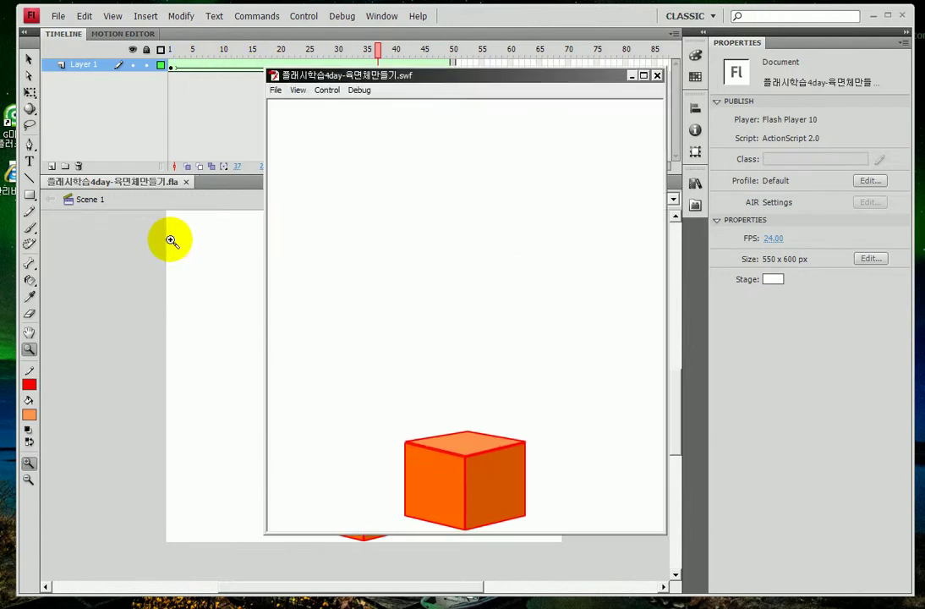
left_click(658, 76)
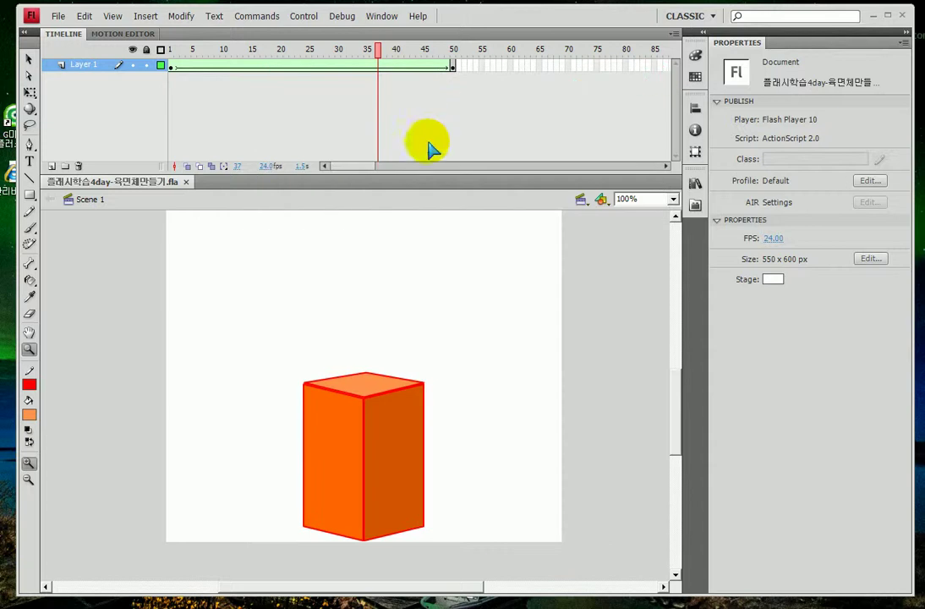
Step: Raise the cuboid's upper corner points at frame 50 further, until its top face sits just below the stage's upper edge
key("ctrl+minus")
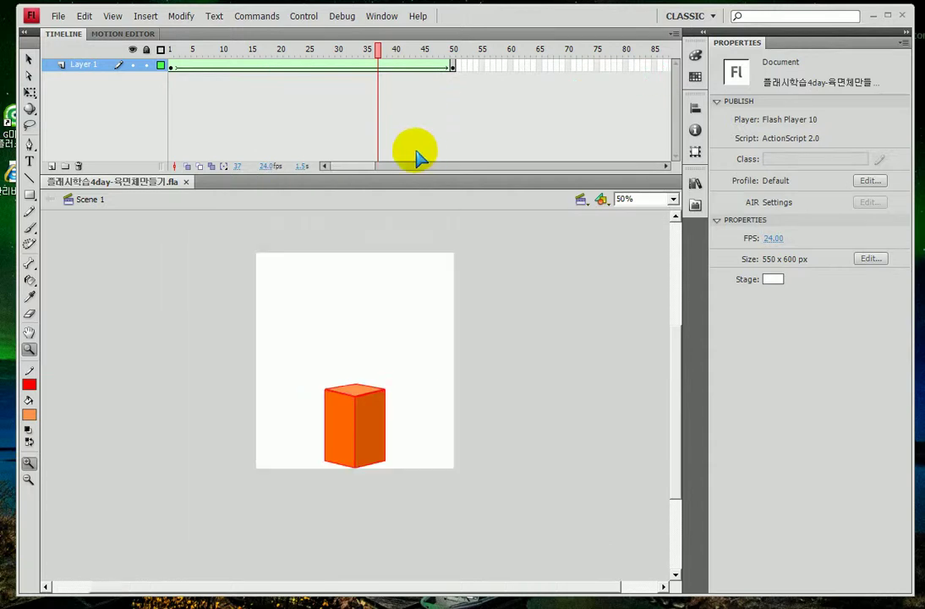
left_click(452, 66)
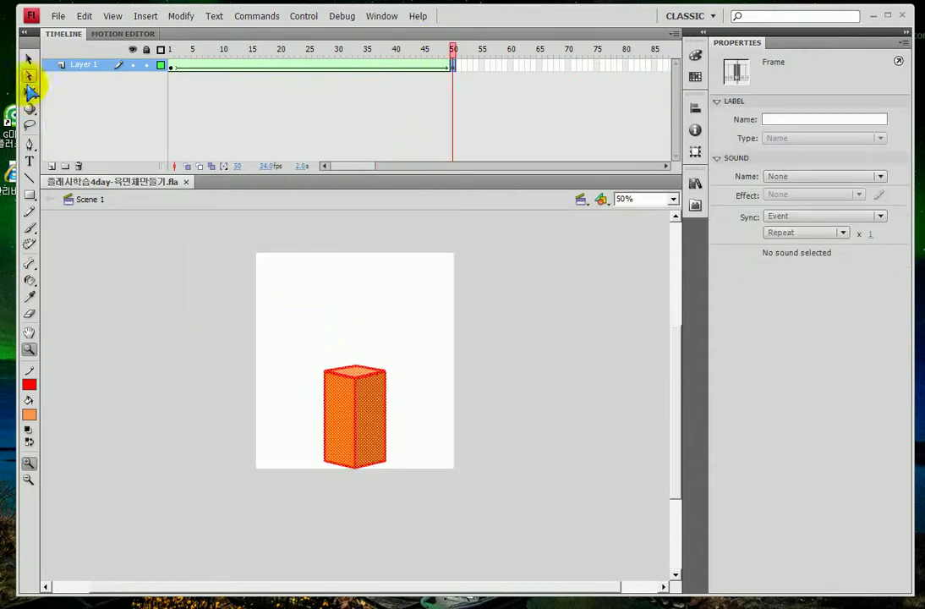
left_click(29, 75)
left_click_drag(256, 297, 465, 411)
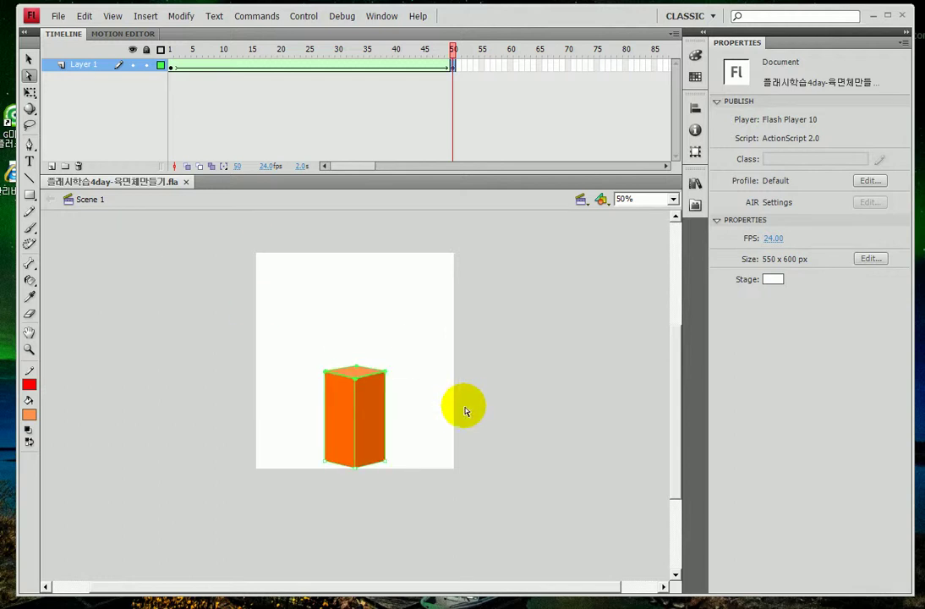
key("shift+Up")
key("shift+Up")
key("shift+Up")
key("shift+Up")
key("shift+Up")
key("shift+Up")
key("shift+Up")
key("shift+Up")
key("shift+Up")
key("shift+Up")
key("shift+Up")
key("shift+Up")
key("shift+Up")
key("shift+Up")
key("shift+Up")
key("shift+Up")
key("shift+Up")
key("shift+Up")
key("shift+Up")
key("shift+Up")
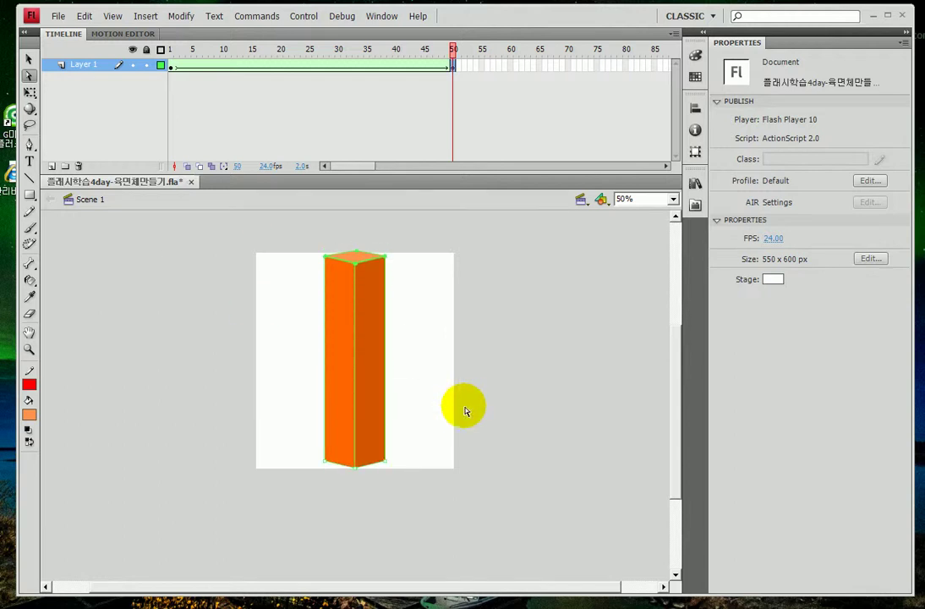
key("q")
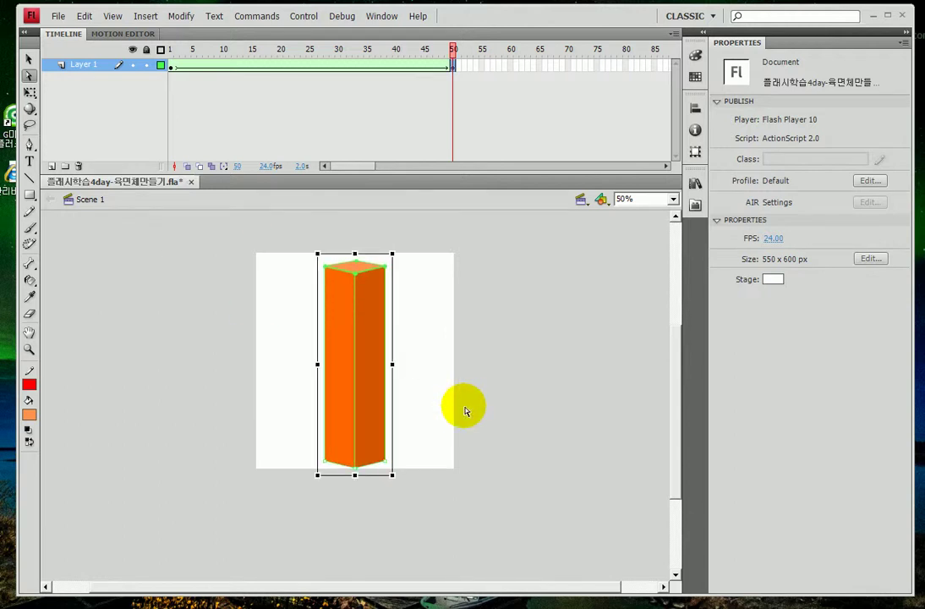
Step: Save the taller version and test its growth animation, closing the preview window at the end
key("ctrl+Return")
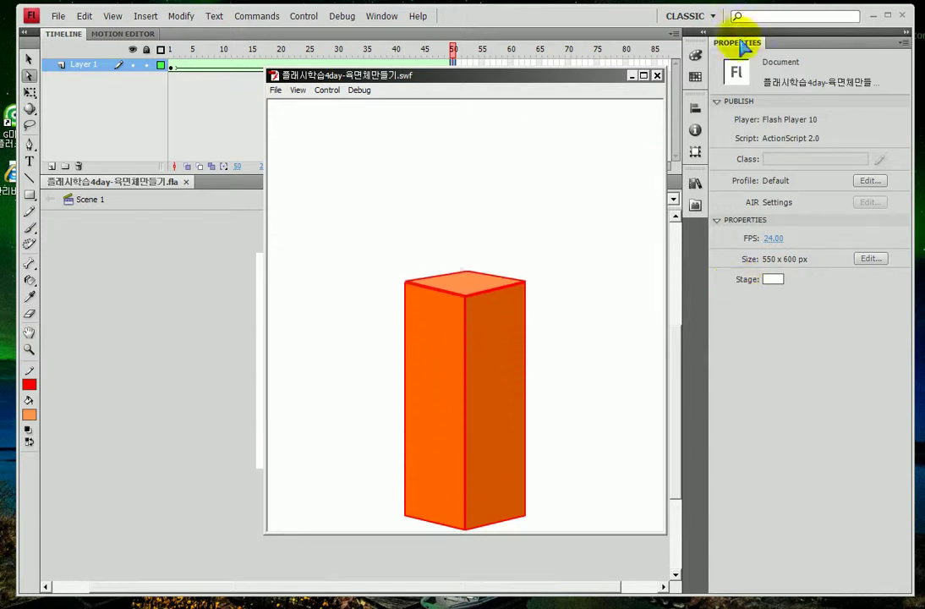
left_click(657, 75)
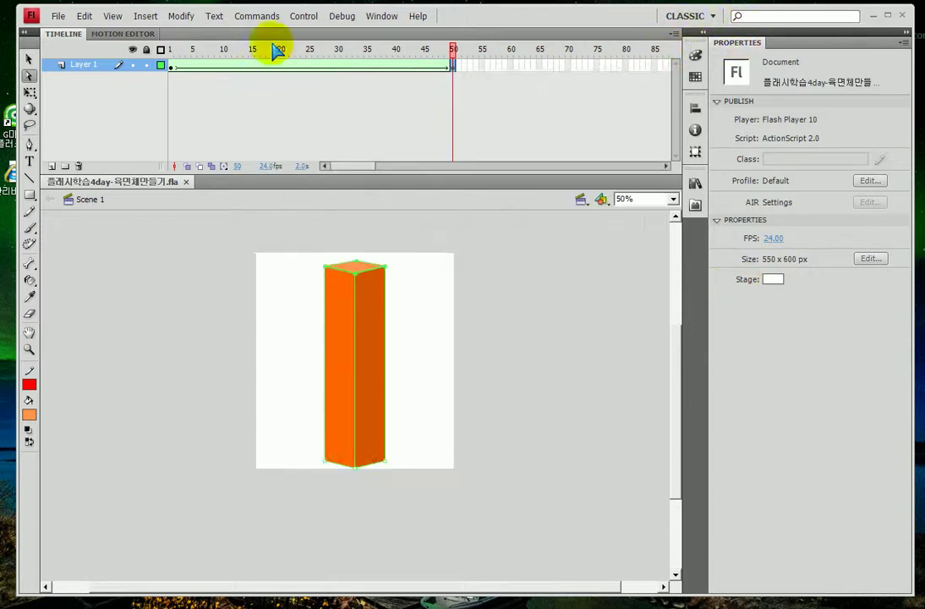
Step: Examine the cuboid's red outlines up close at frame 1 and scrub through the start of the tween to frame 4
left_click(170, 66)
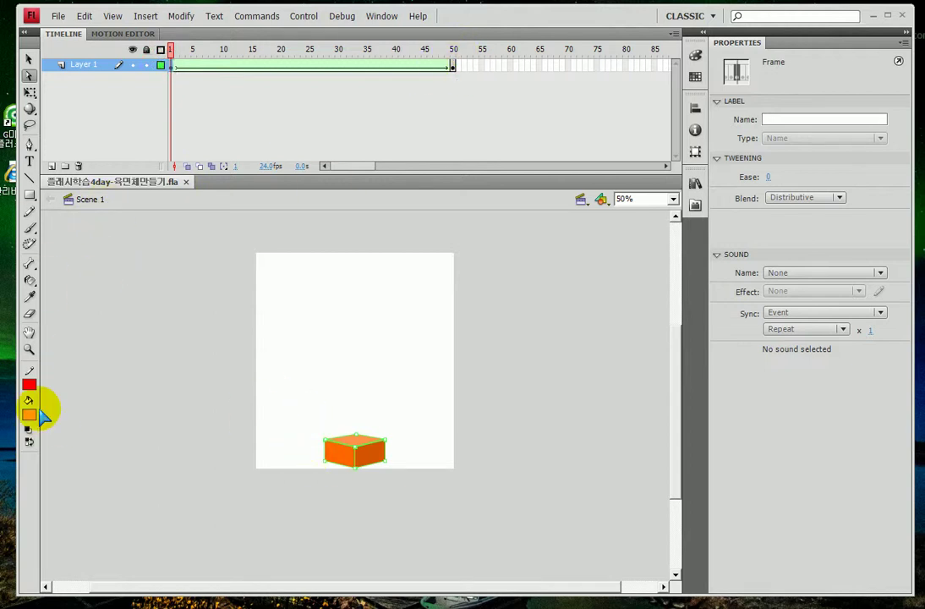
left_click(28, 349)
left_click_drag(254, 392, 458, 531)
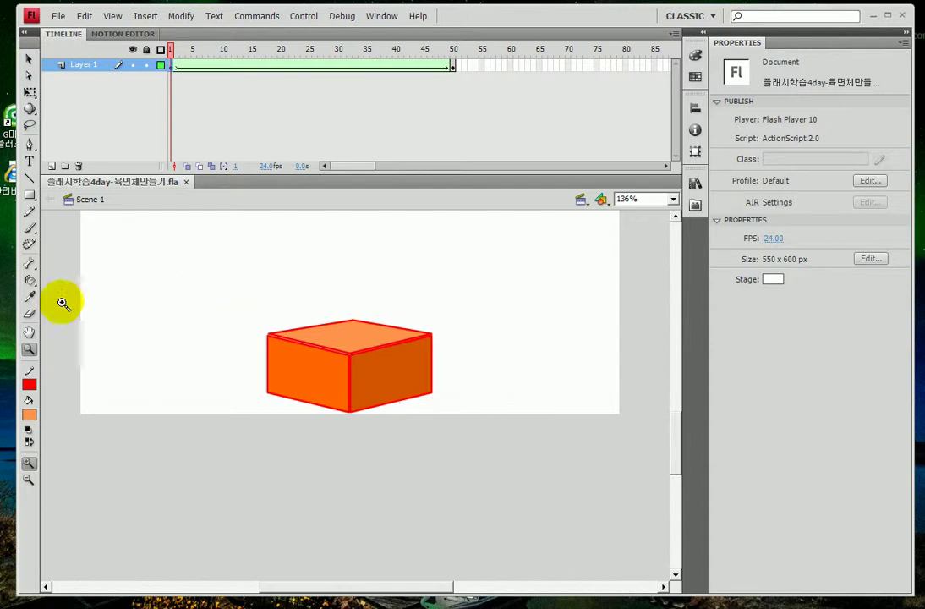
left_click(28, 281)
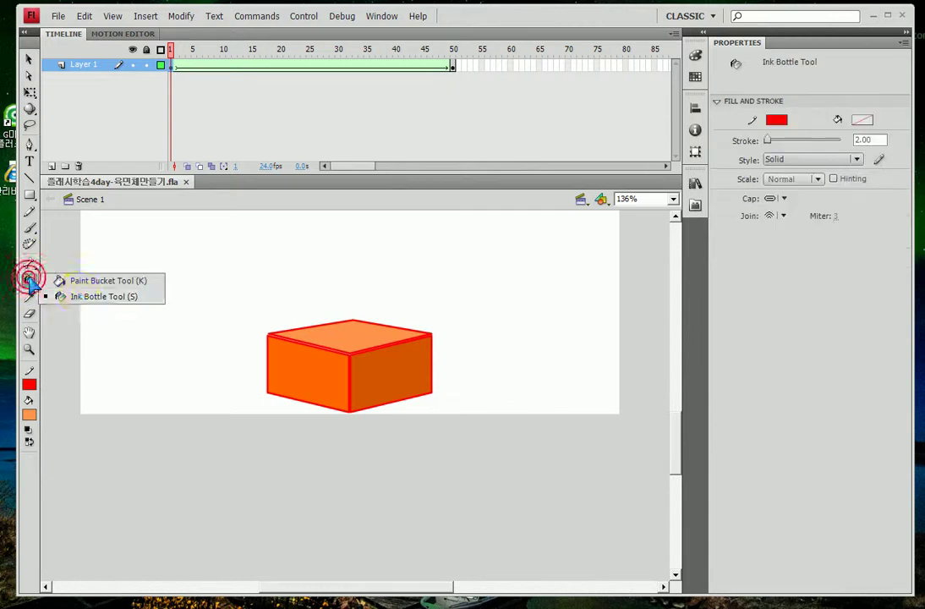
left_click(81, 296)
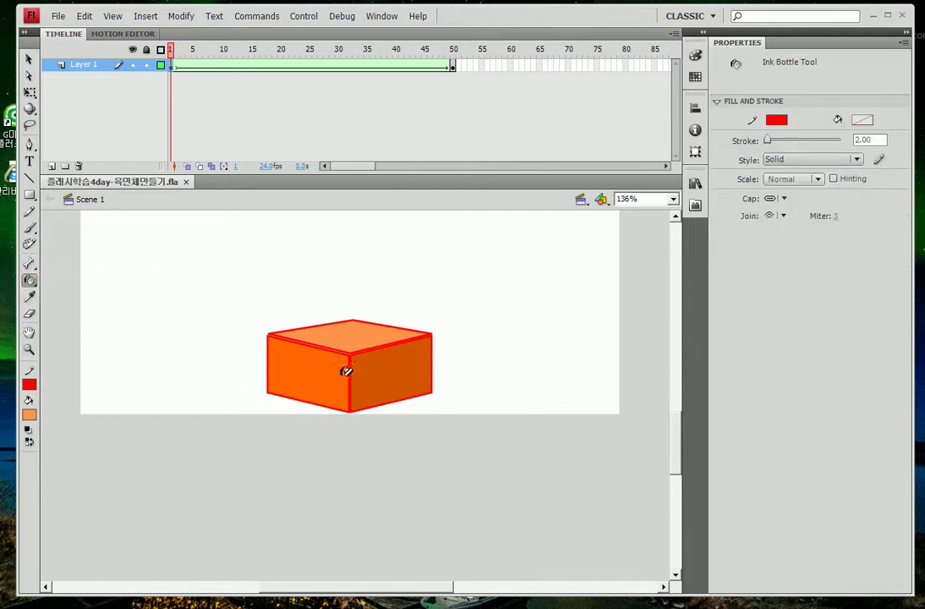
left_click(28, 59)
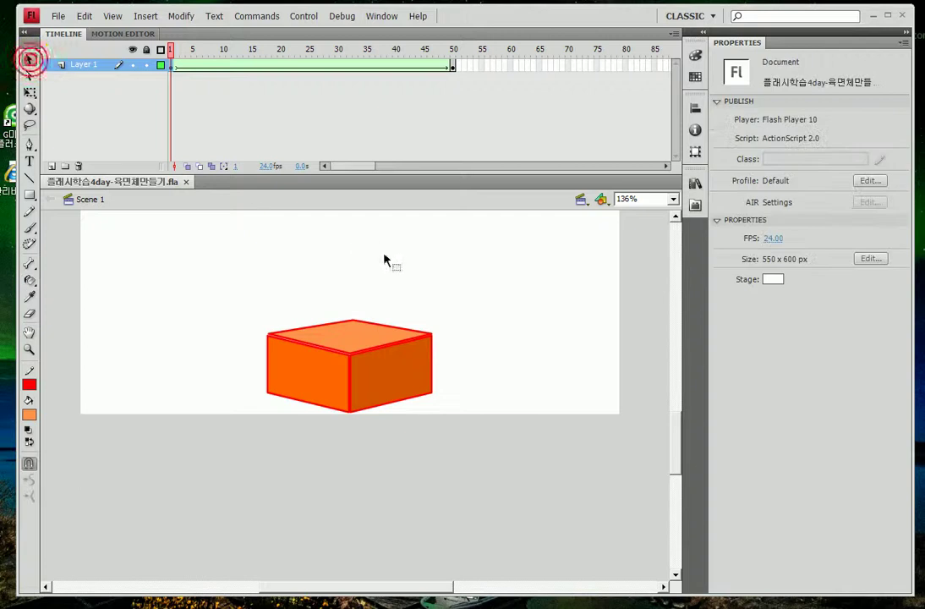
left_click(30, 351)
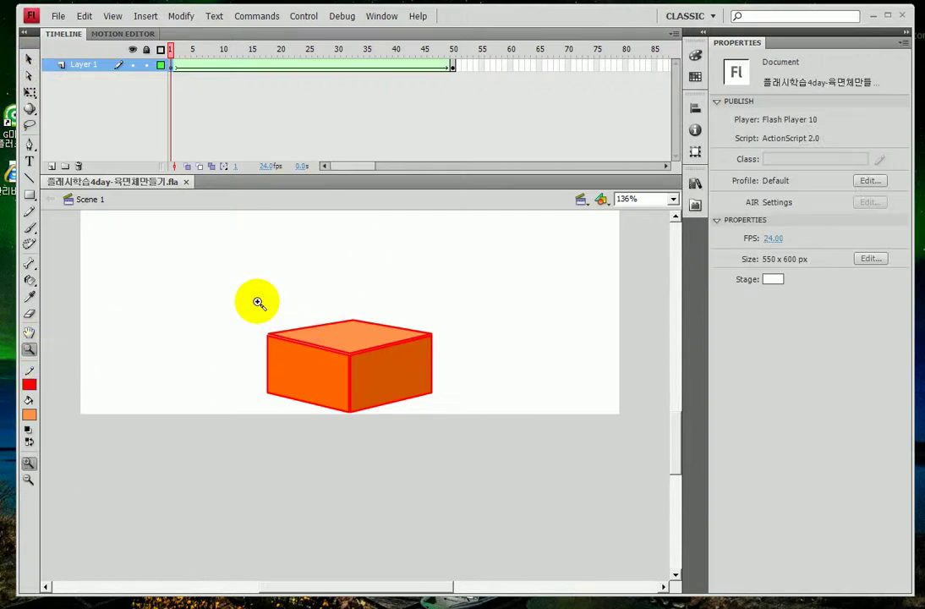
left_click_drag(252, 49, 189, 49)
scroll(572, 322, "up", 2)
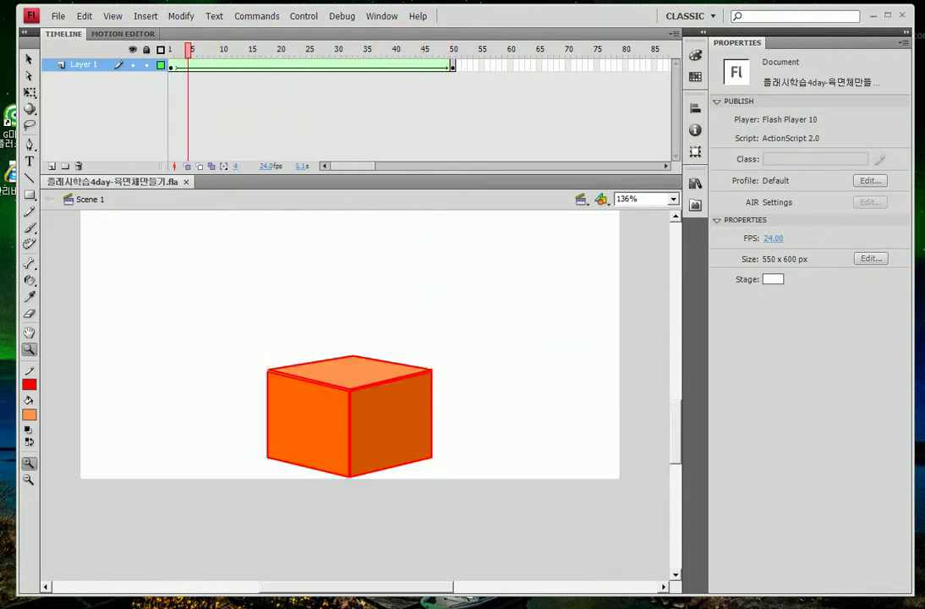